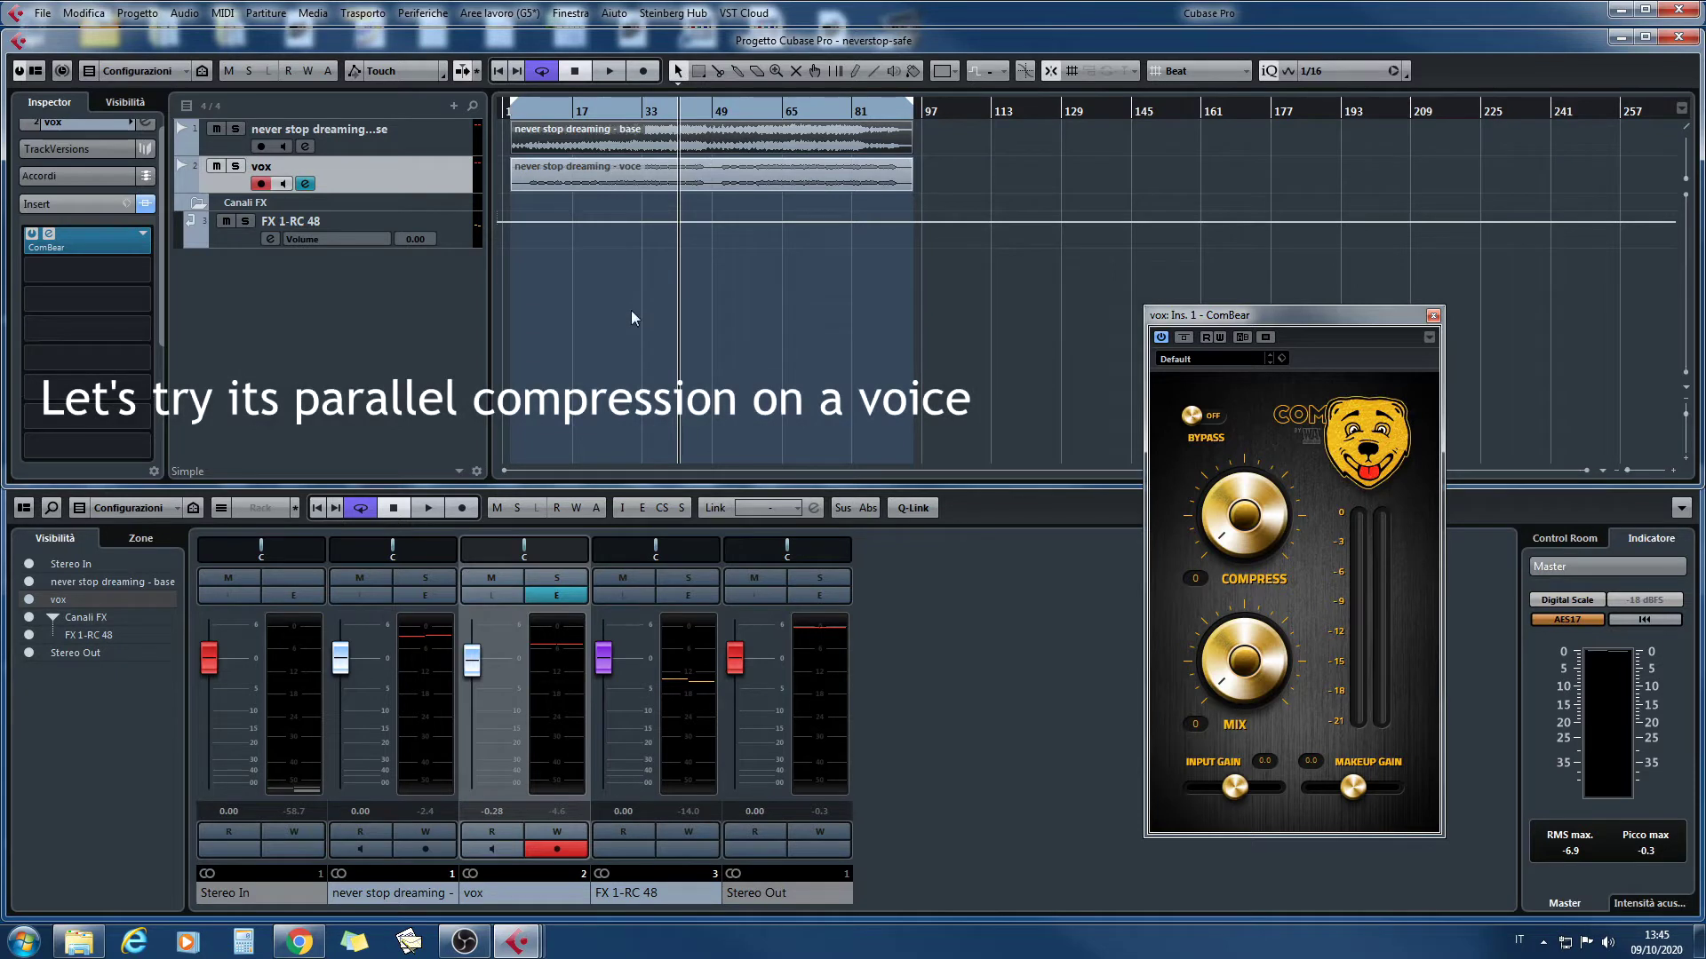
# Play the project from the start and raise the MIX knob of the vox track's ComBear compressor to 100.
pyautogui.press('Home')
pyautogui.press('space')
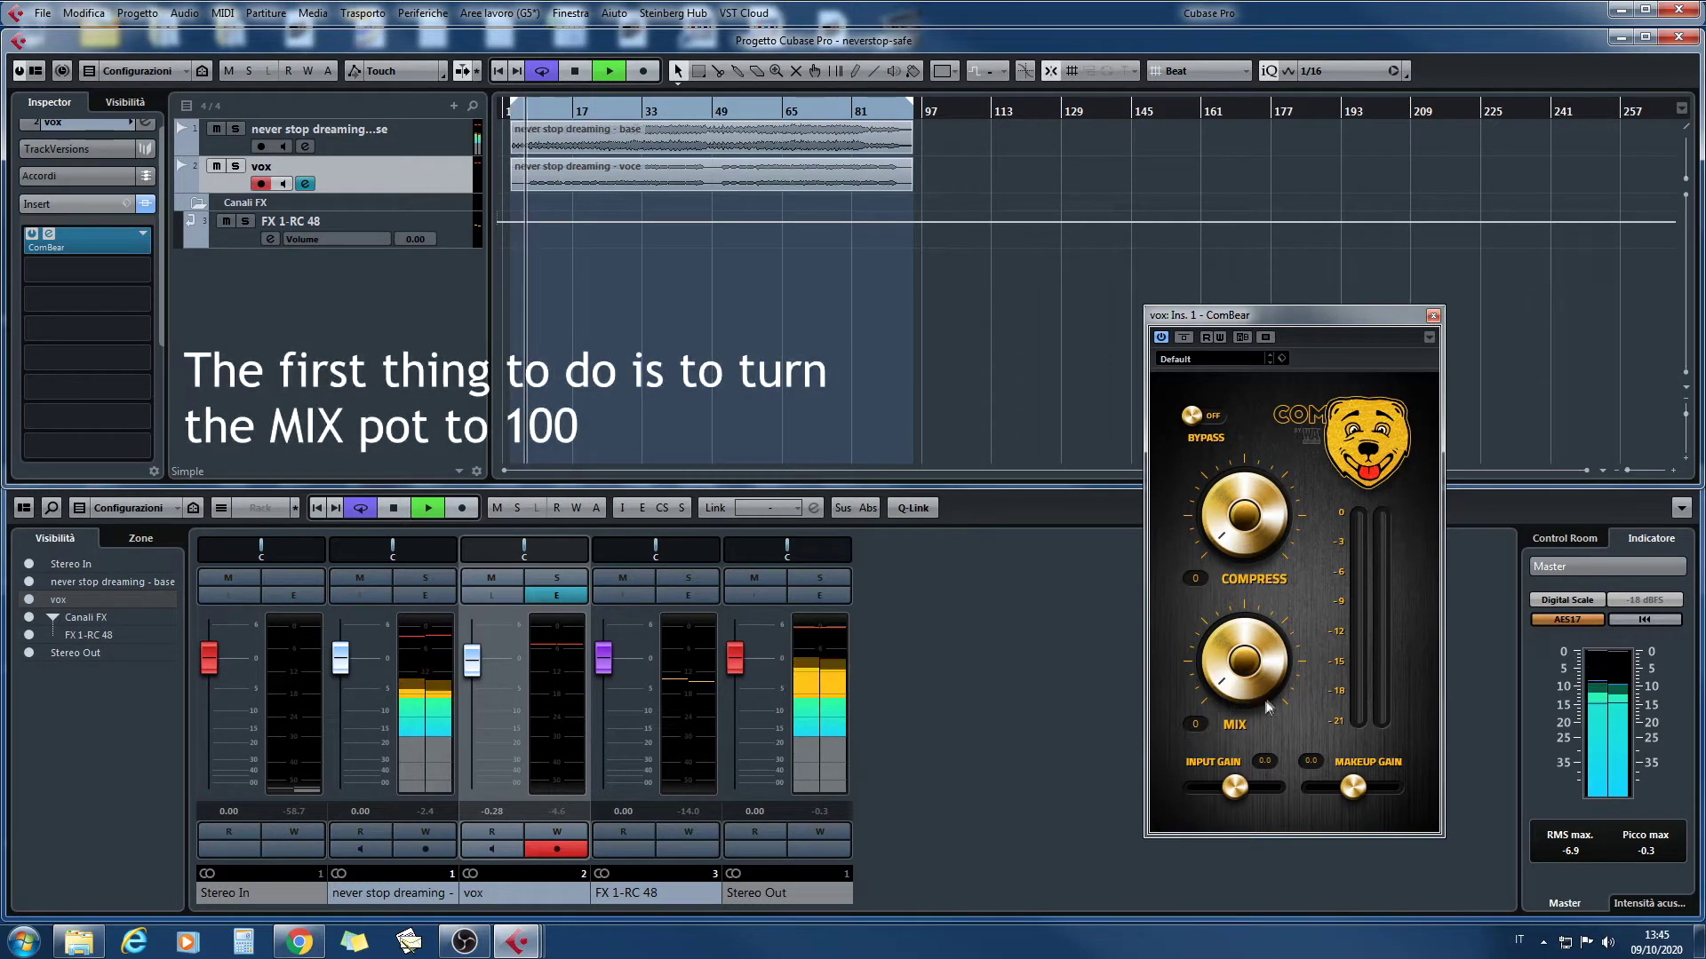
pyautogui.moveTo(1266, 698); pyautogui.dragTo(1228, 700)
pyautogui.scroll(10, 1230, 699)
pyautogui.scroll(3, 1230, 699)
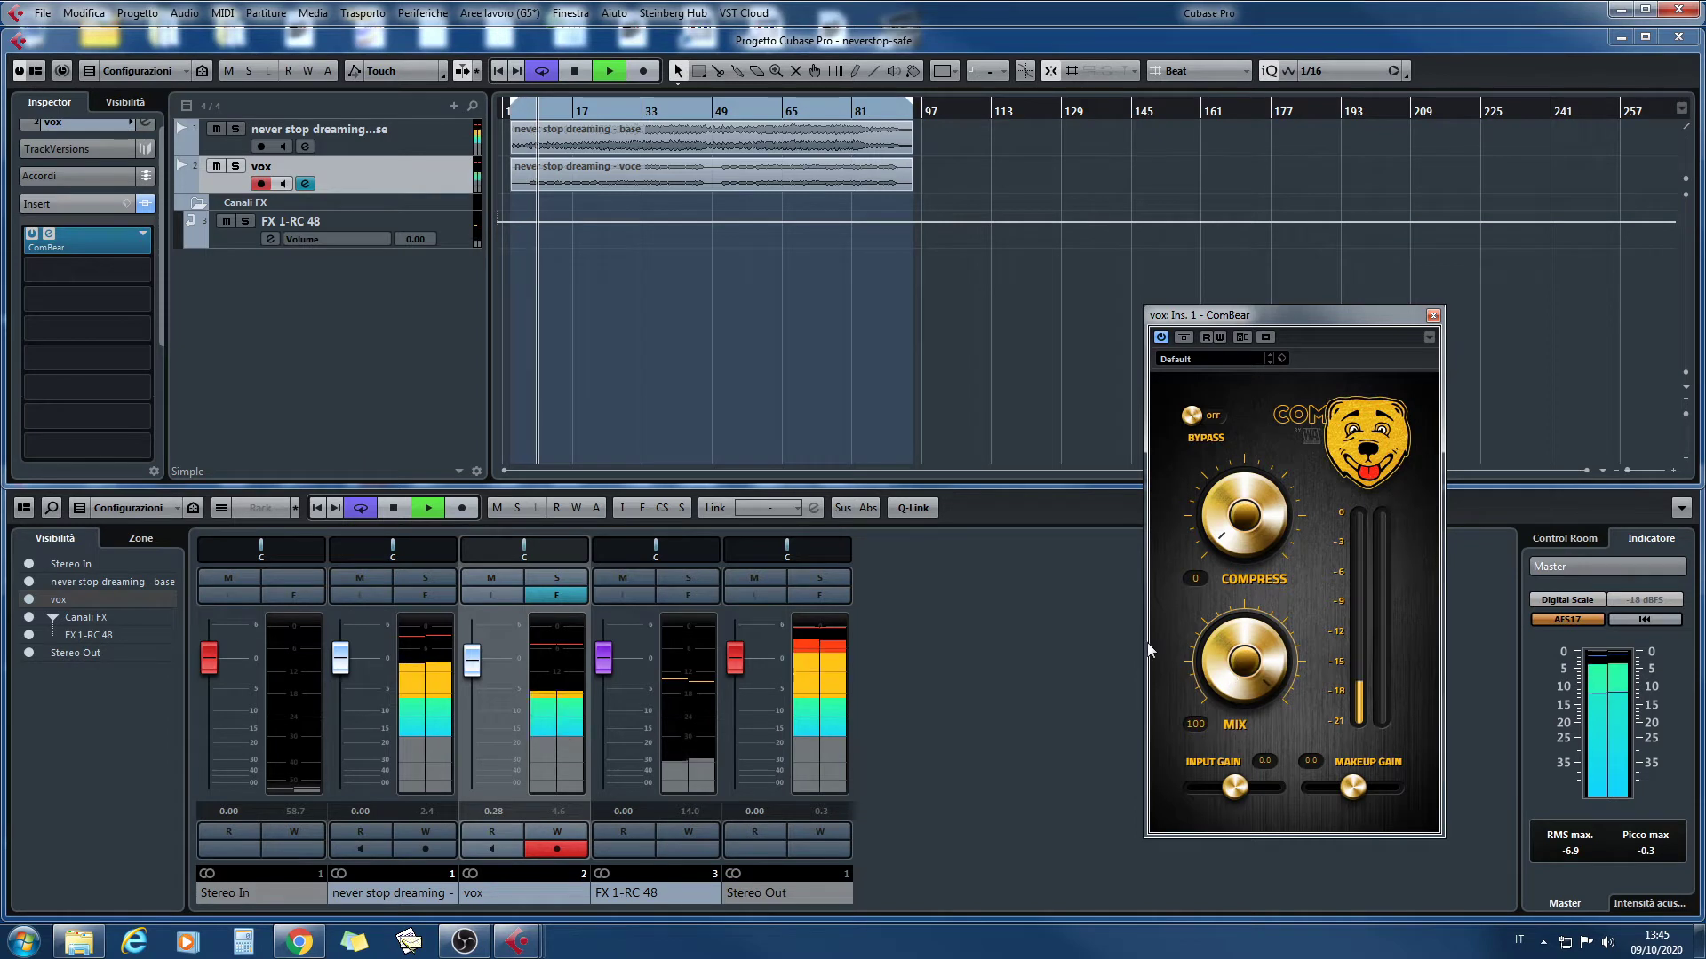
# Mute the backing track, solo the vox track, and raise ComBear's COMPRESS to 40.
pyautogui.click(215, 129)
pyautogui.click(236, 166)
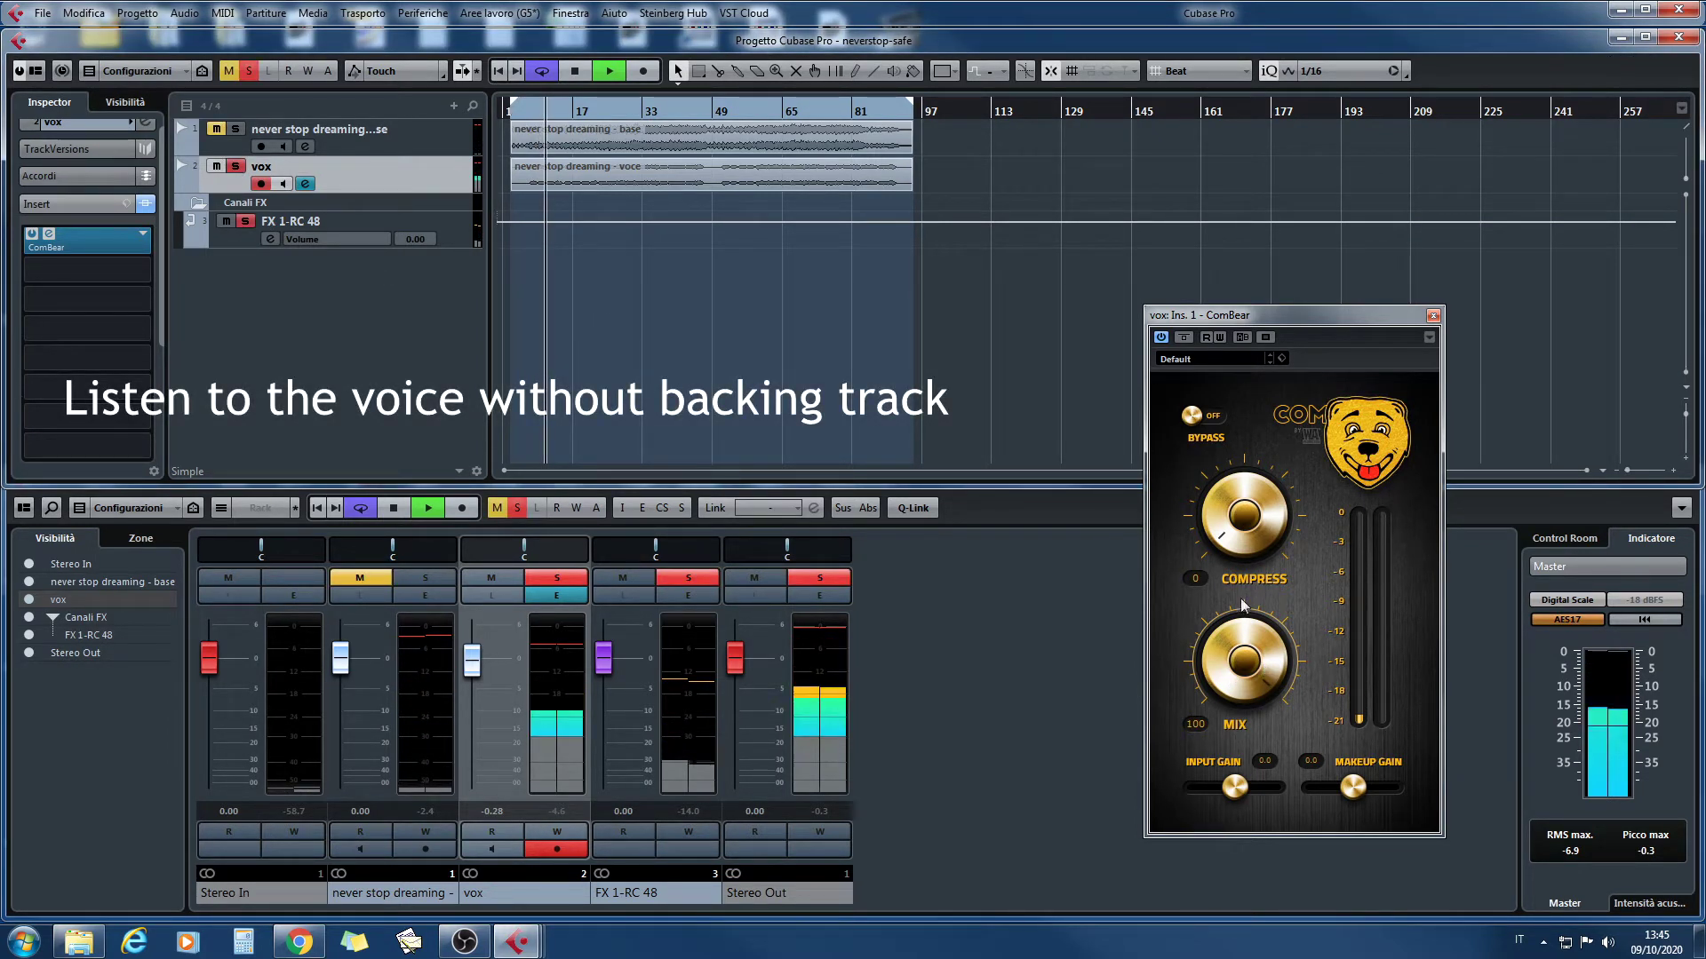
pyautogui.scroll(2, 1217, 495)
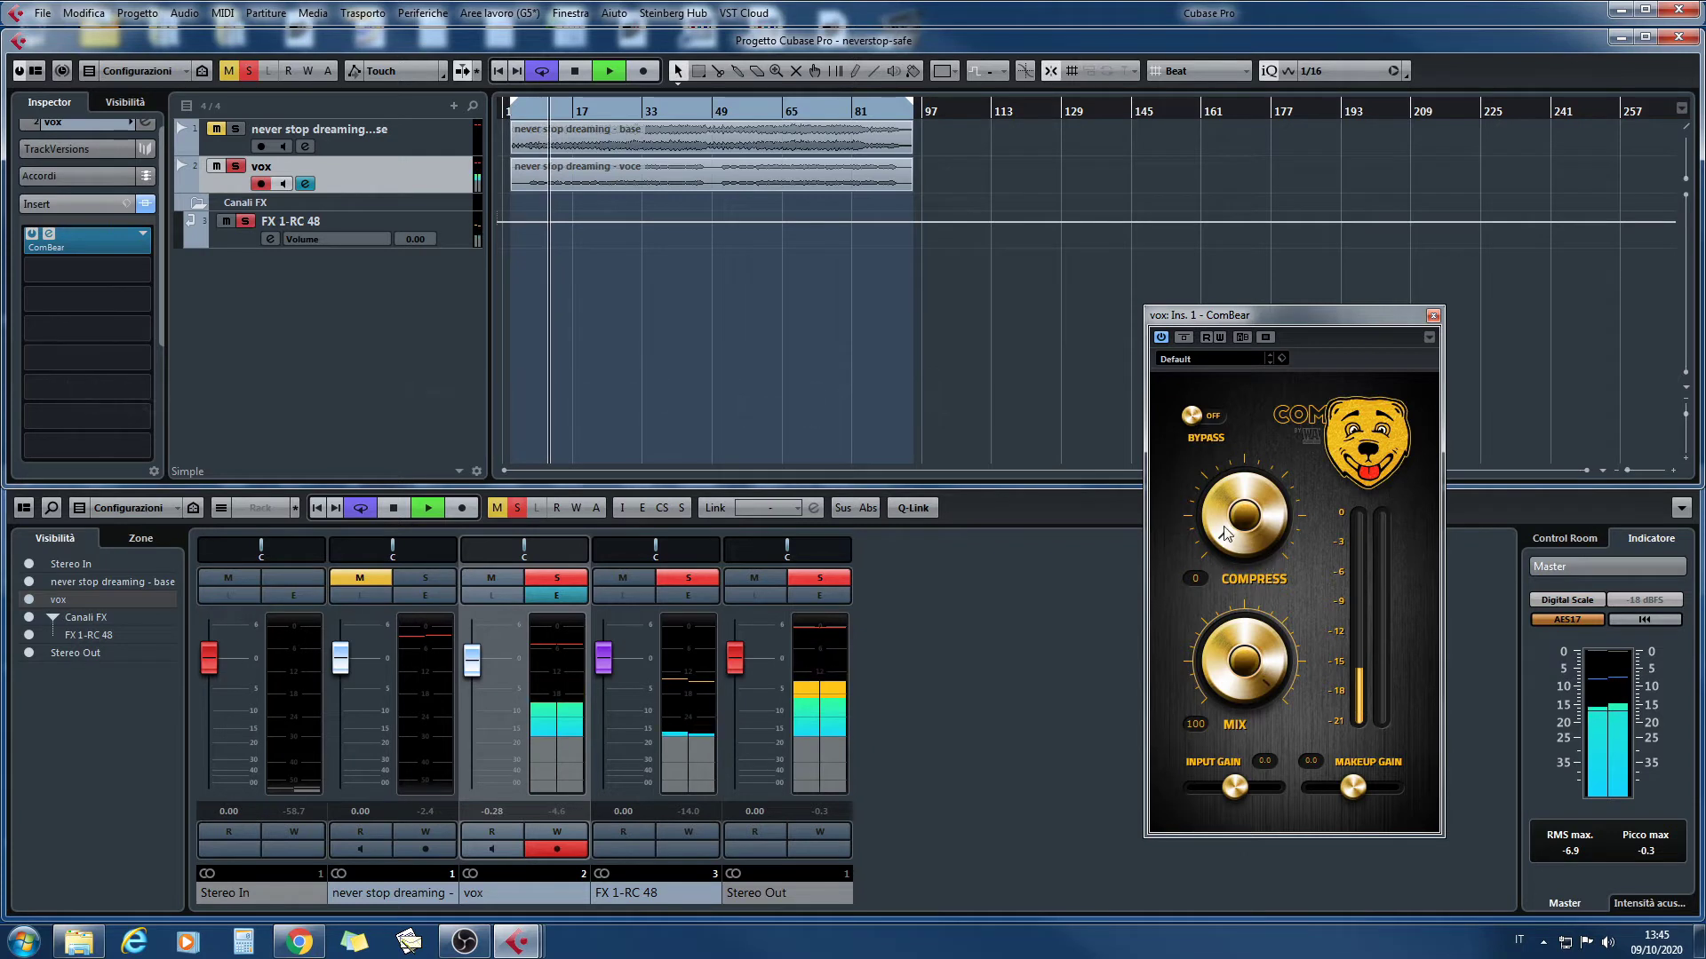
pyautogui.scroll(4, 1224, 507)
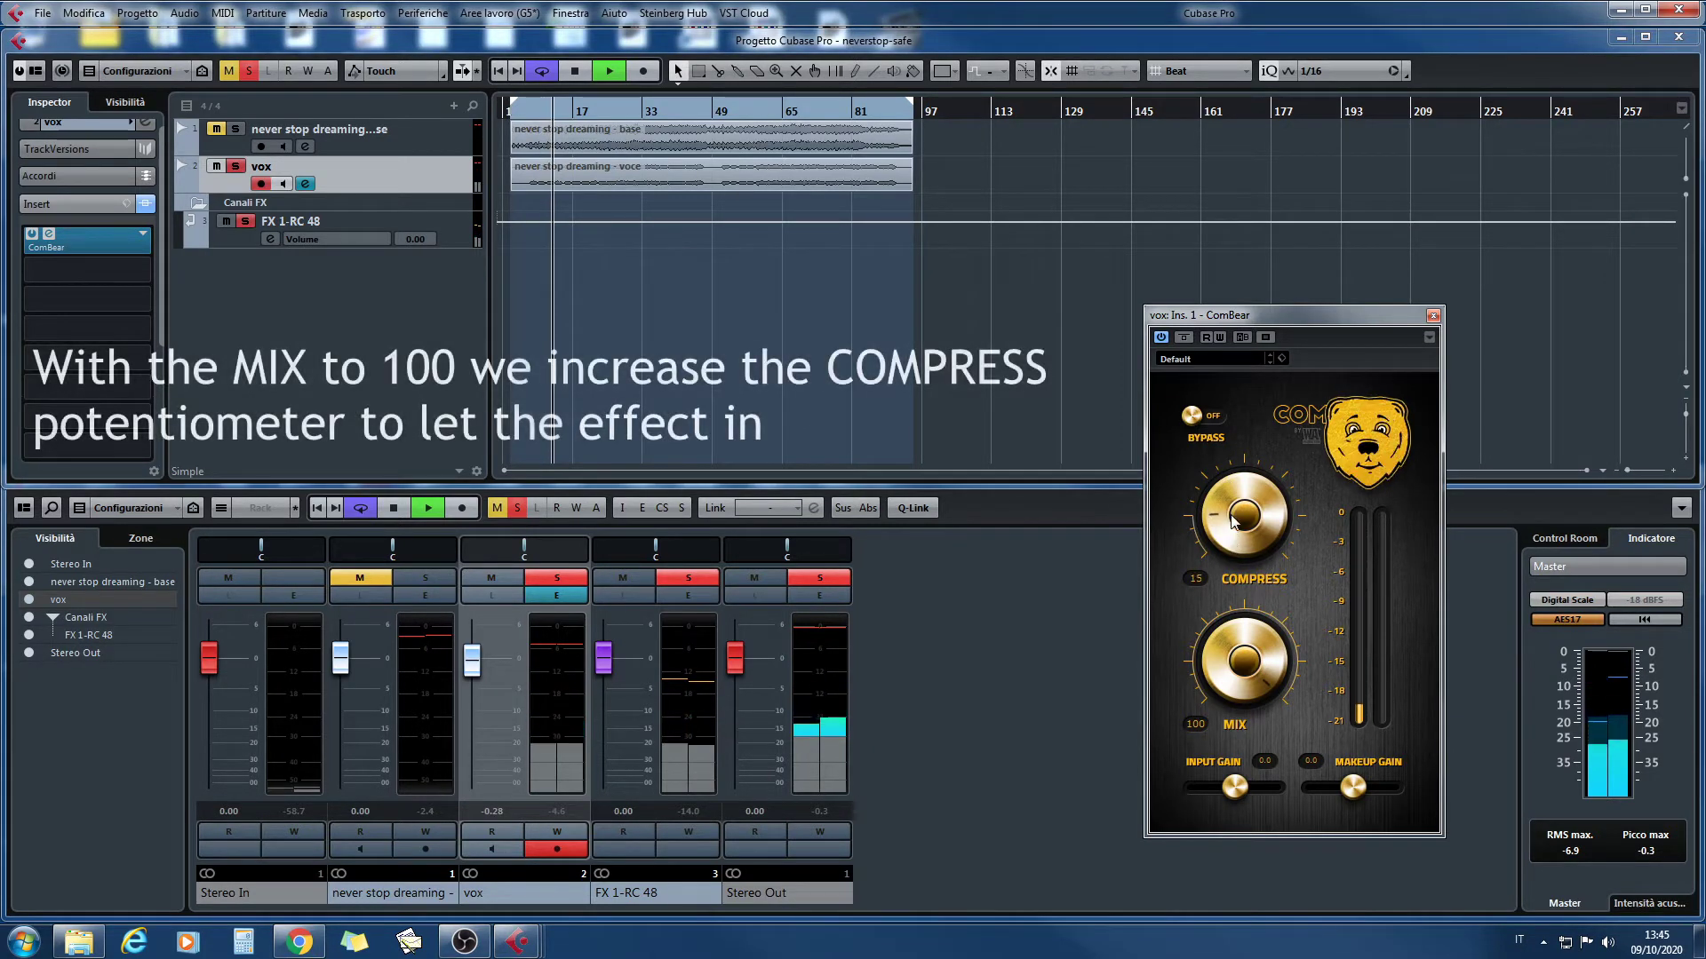
pyautogui.scroll(5, 1240, 534)
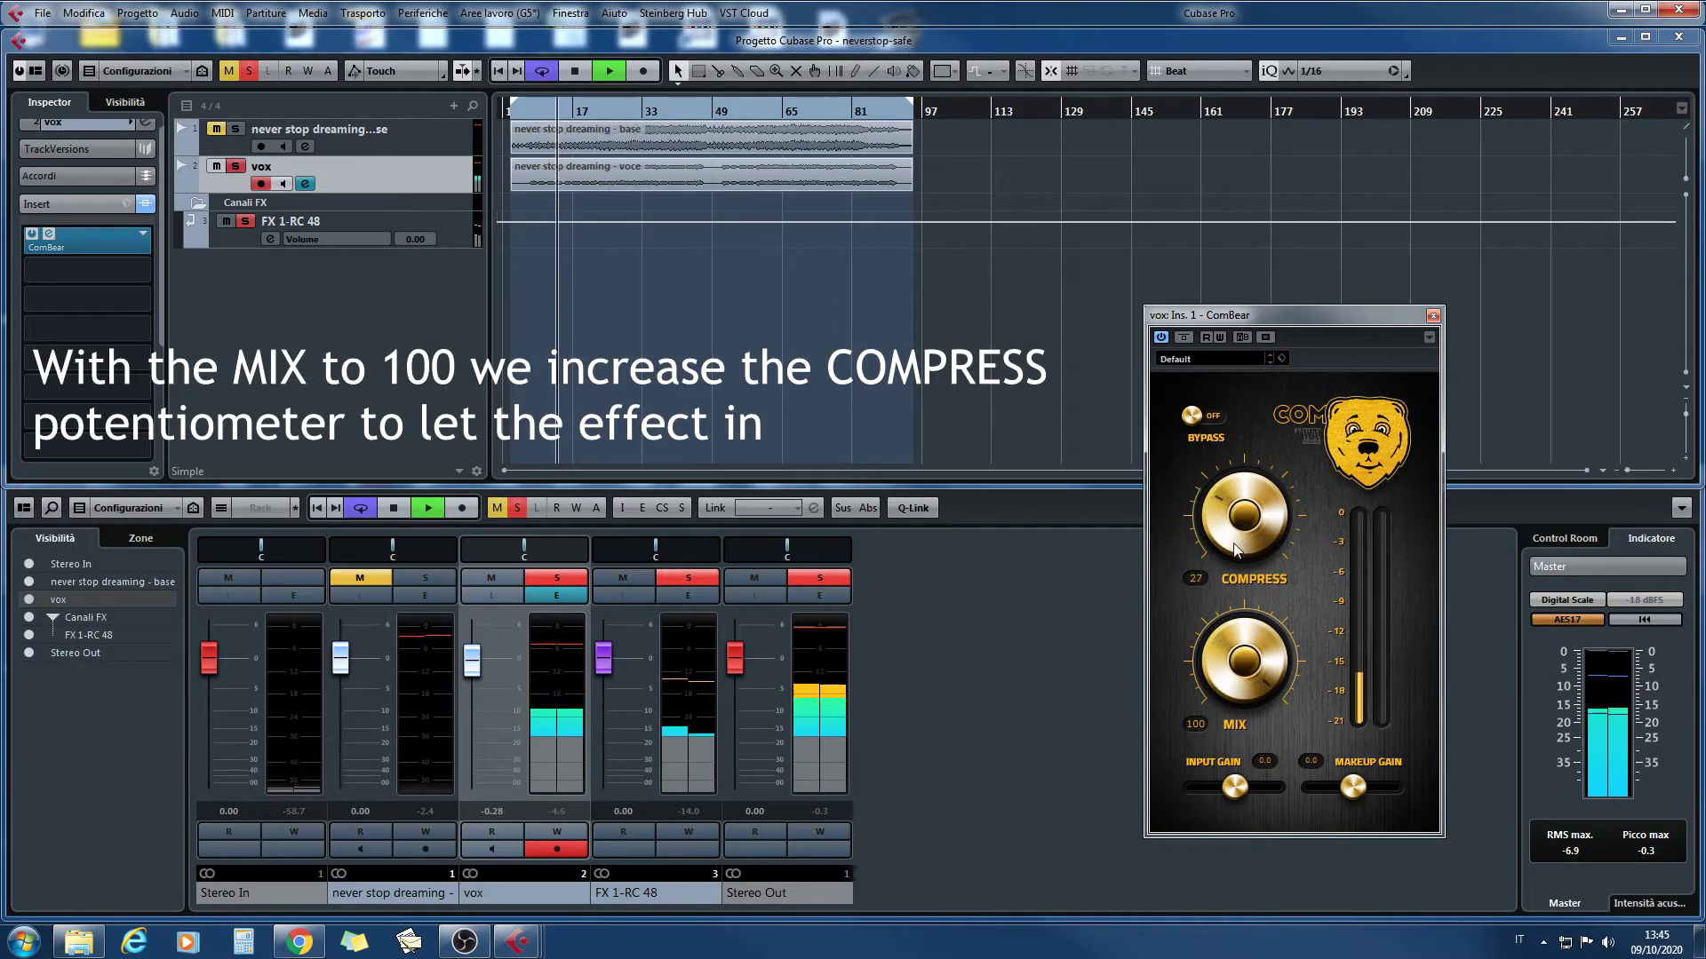
pyautogui.scroll(2, 1235, 515)
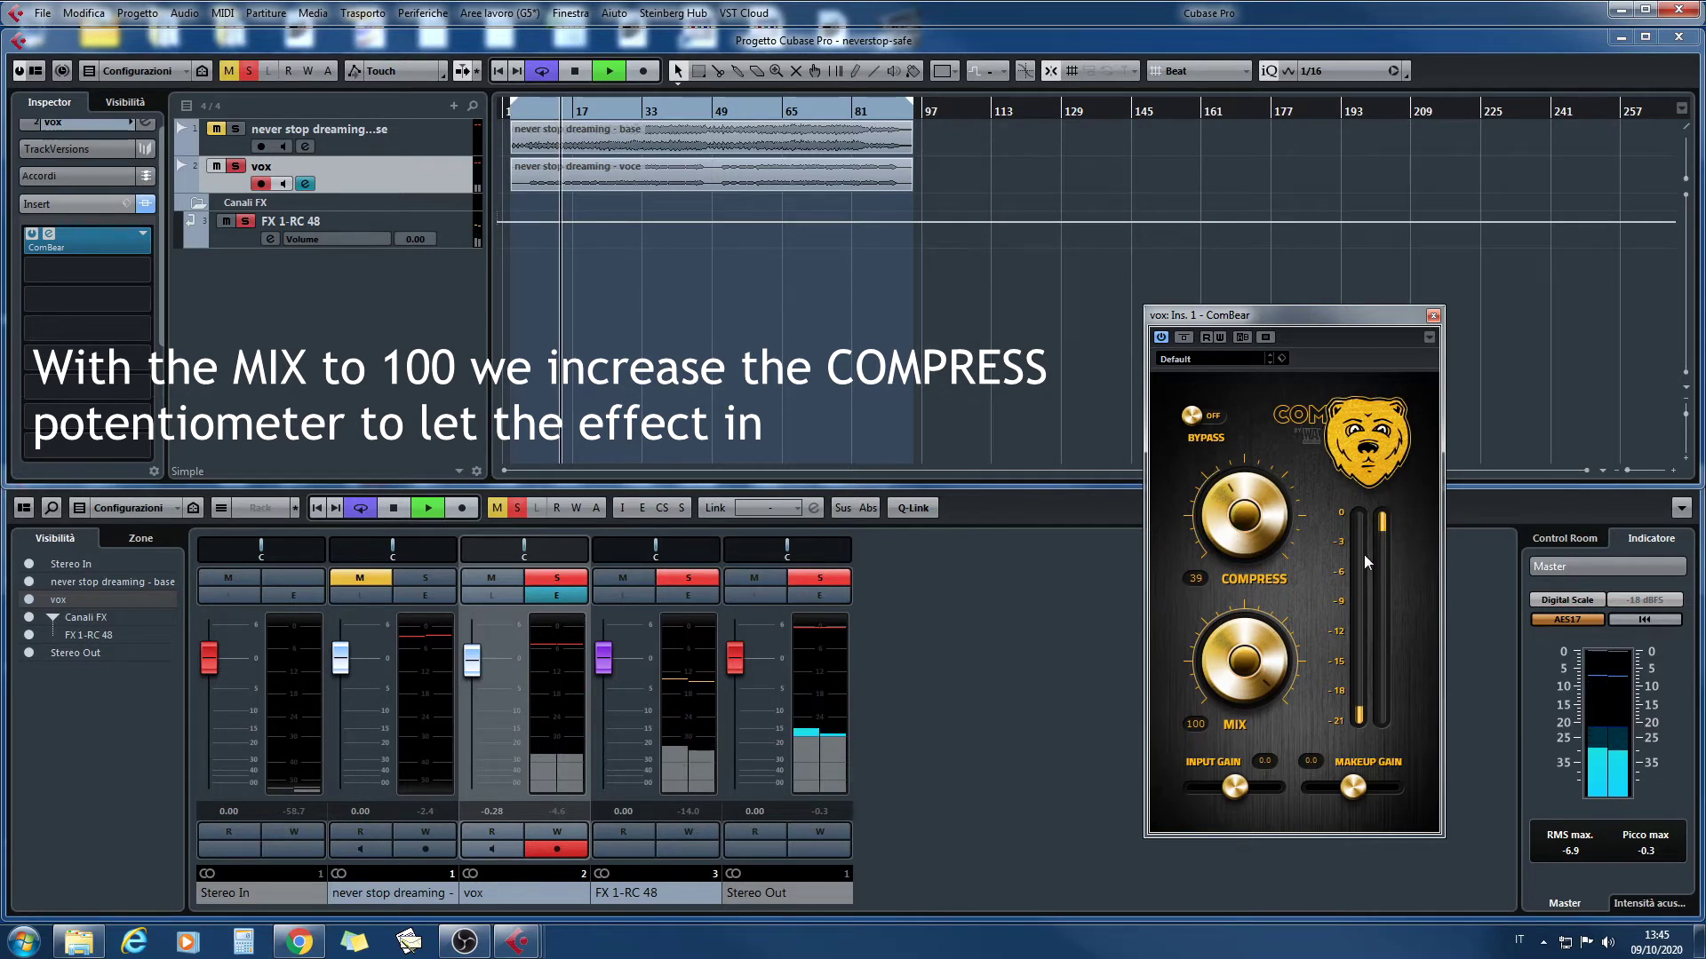
pyautogui.scroll(1, 1227, 538)
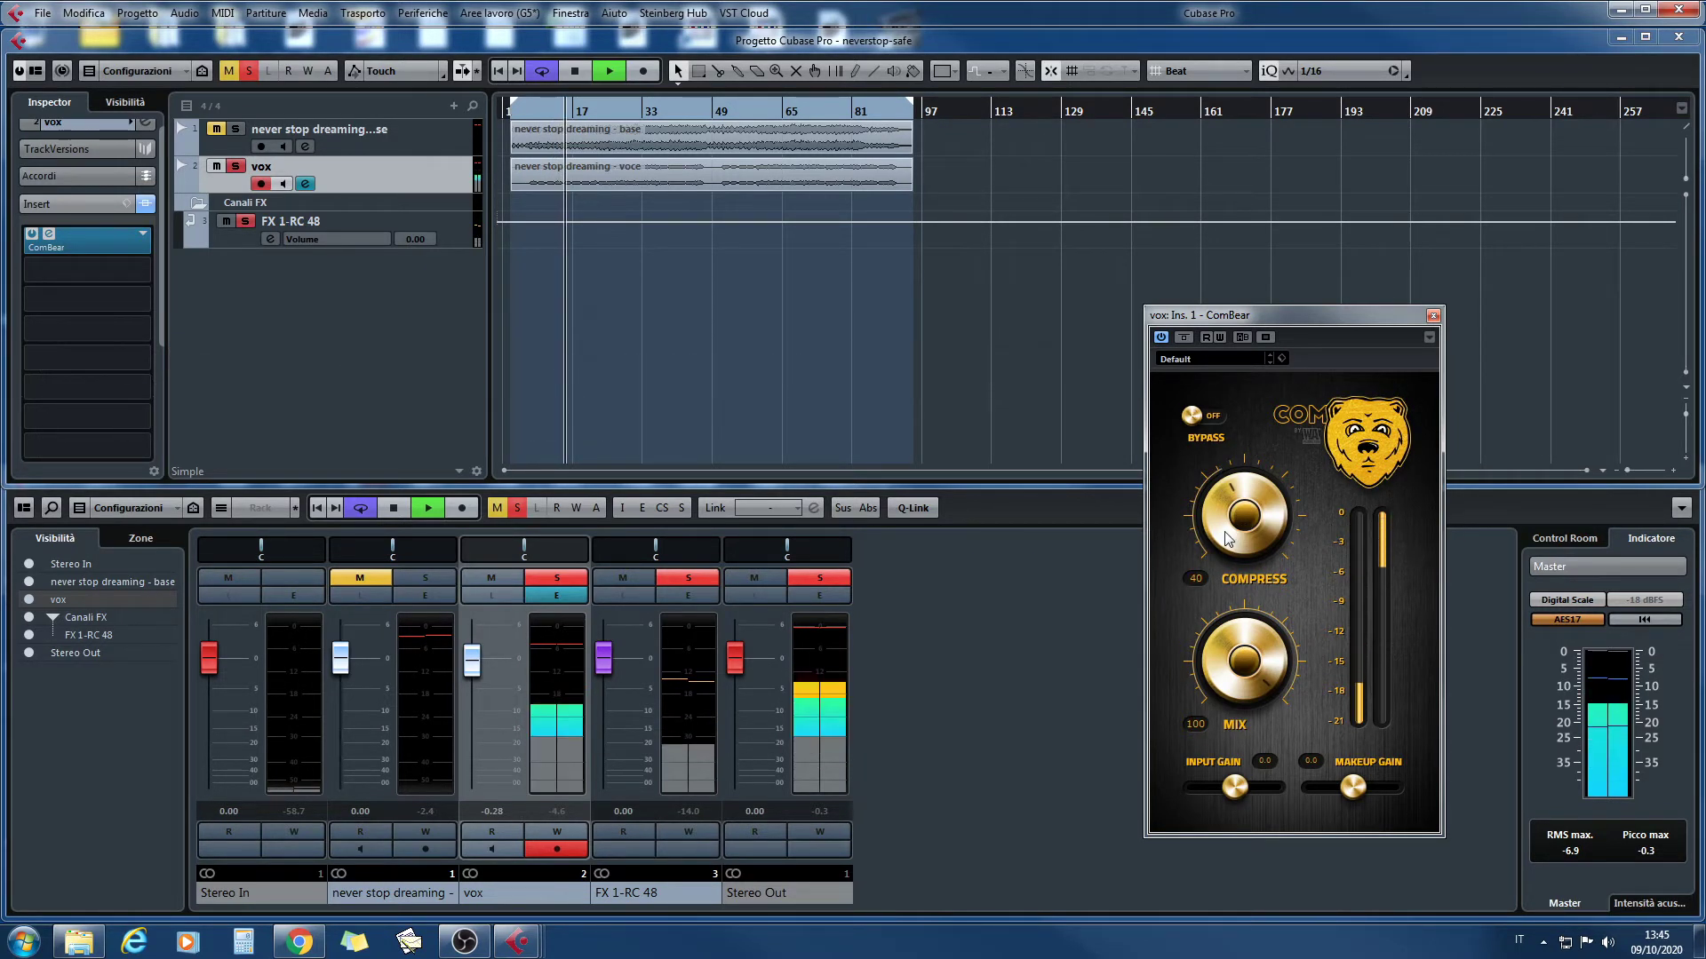
pyautogui.scroll(2, 1226, 528)
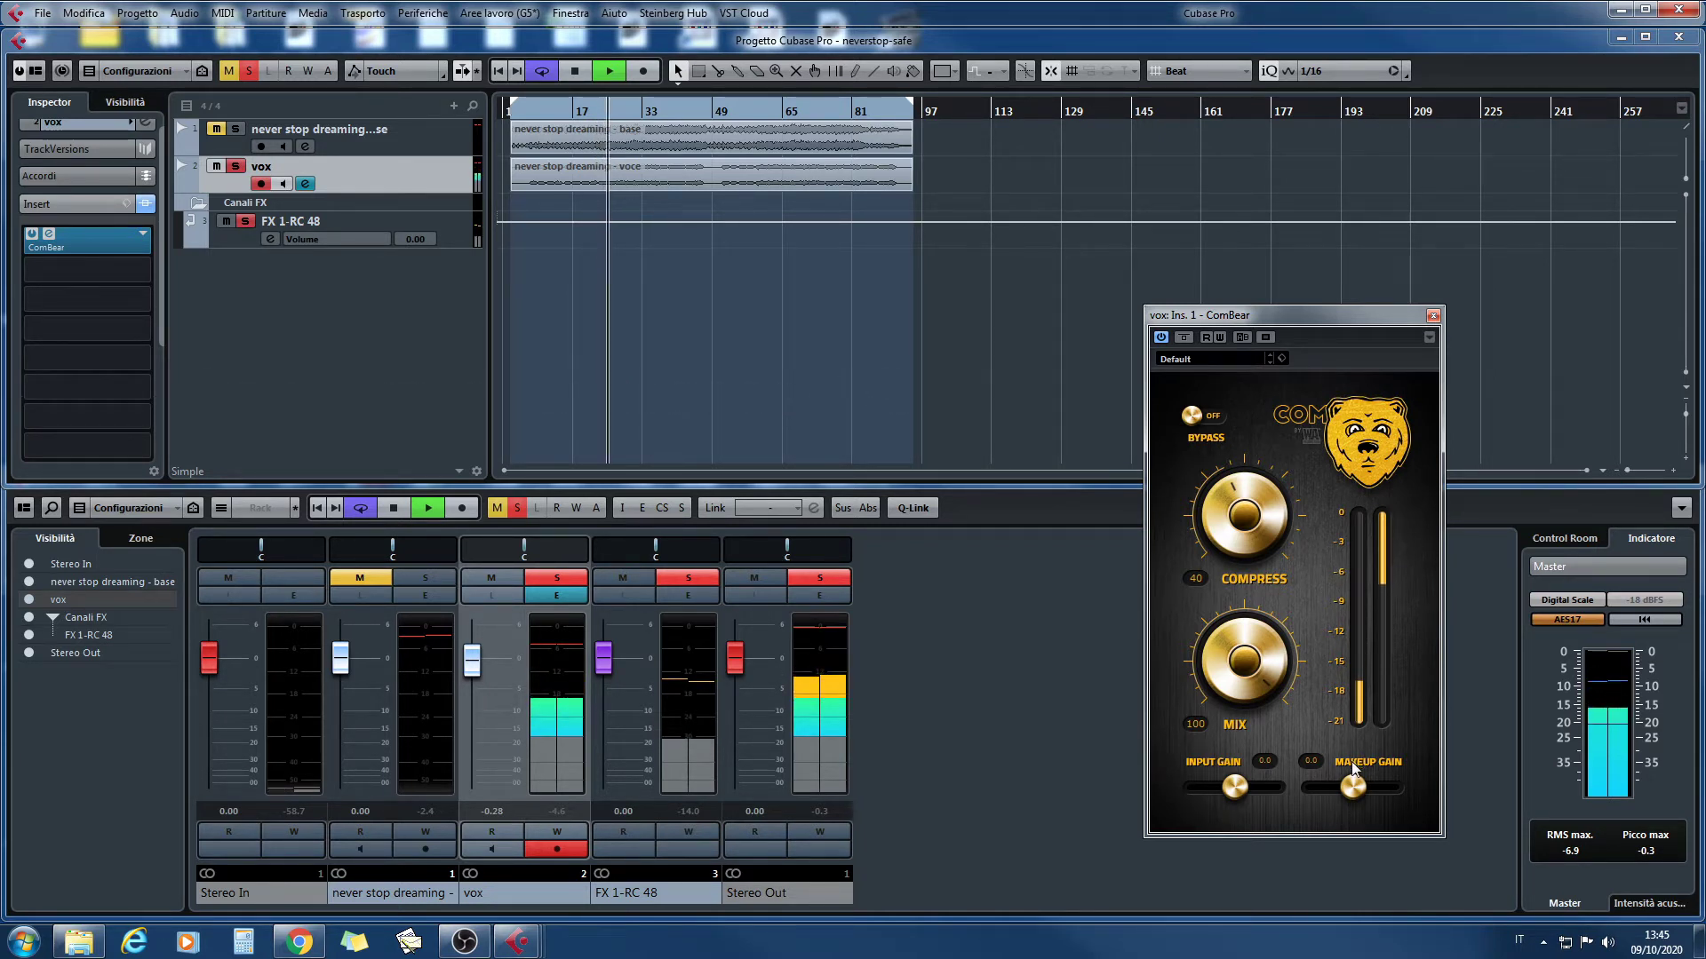
# Set ComBear's MAKEUP GAIN to 6 dB and compare the voice with the effect bypassed and active.
pyautogui.click(1310, 760)
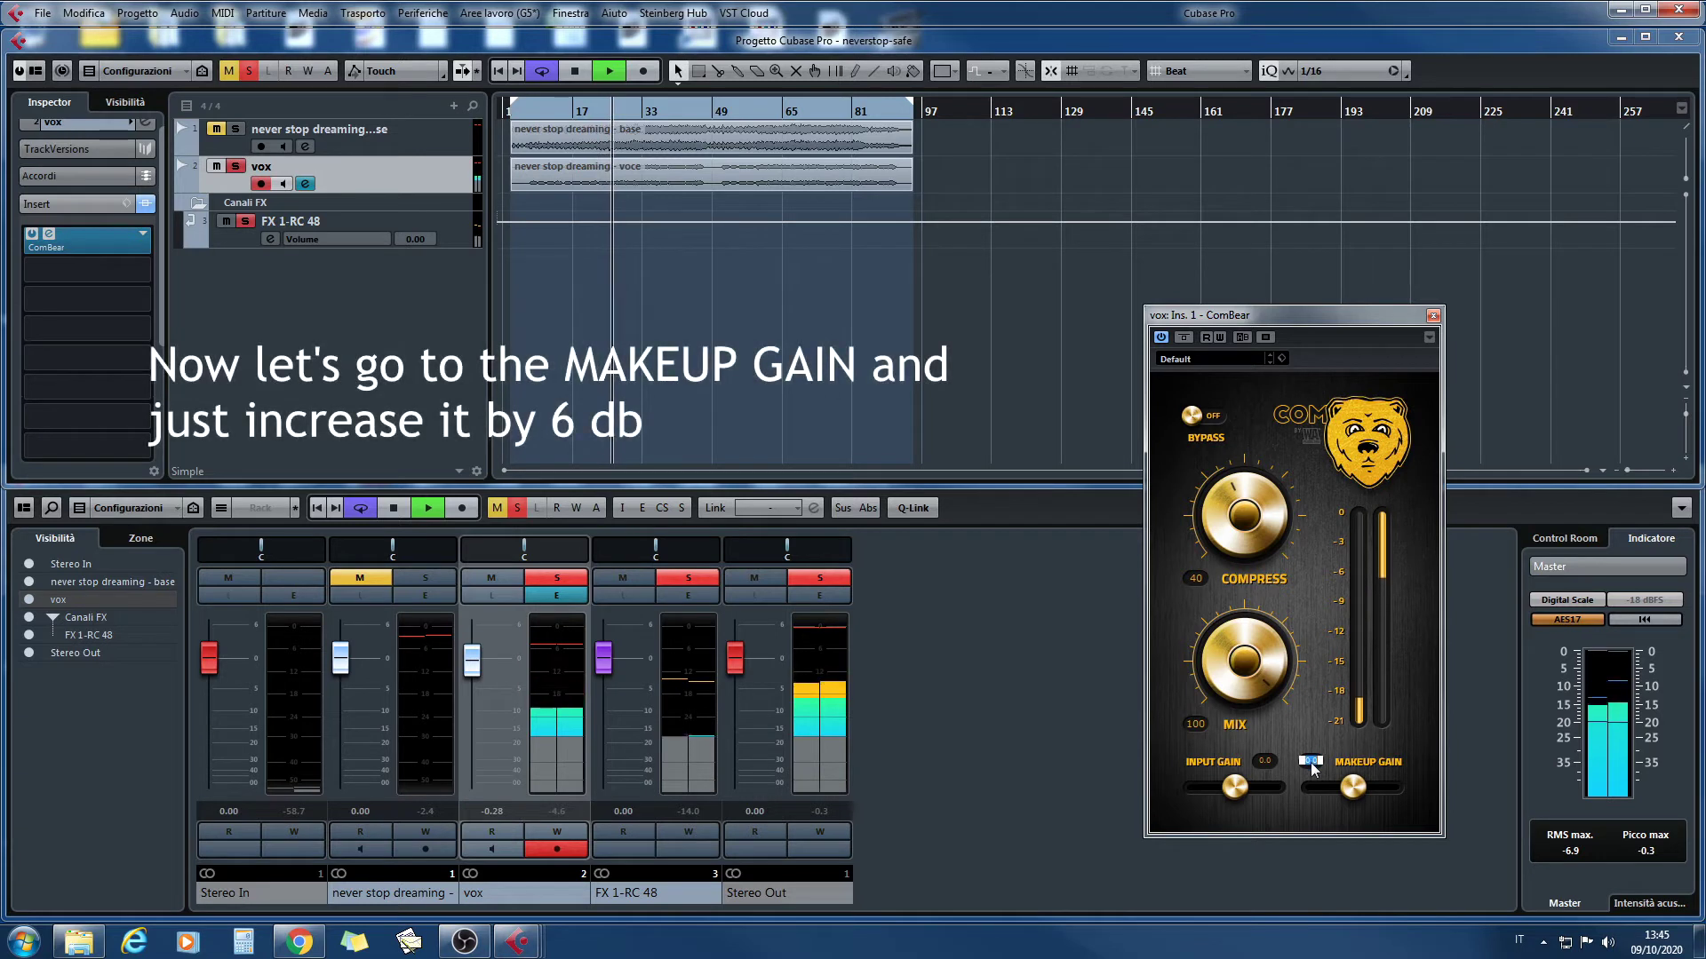
pyautogui.write('6')
pyautogui.press('Return')
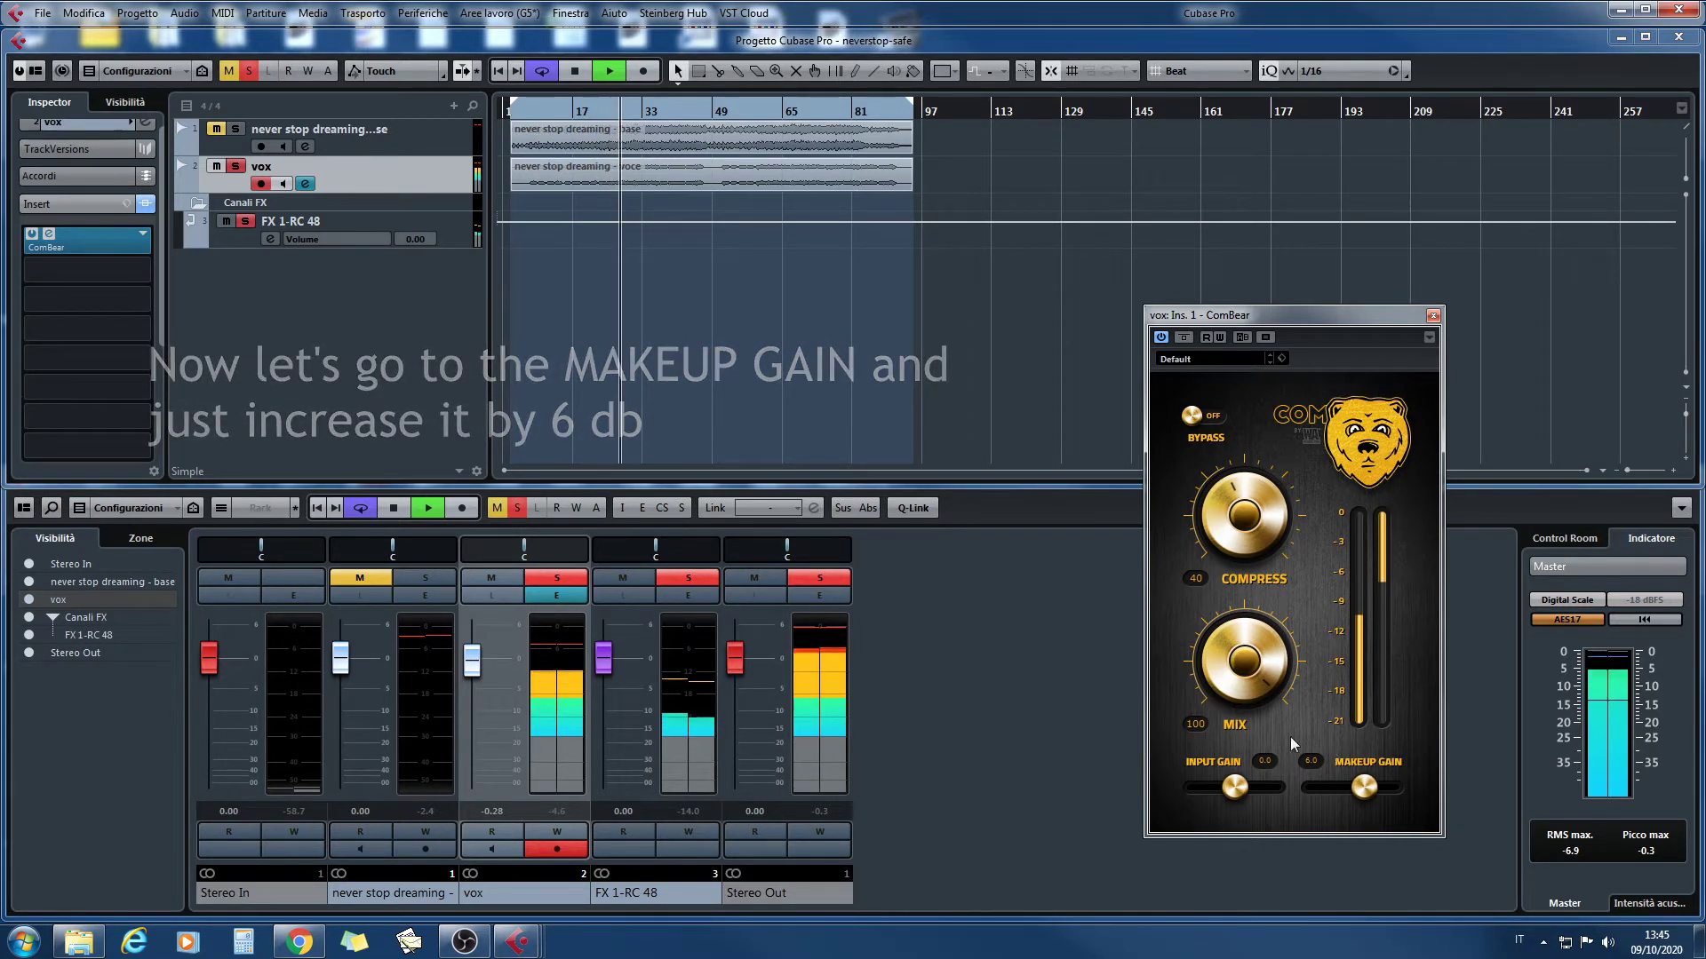
pyautogui.click(1184, 337)
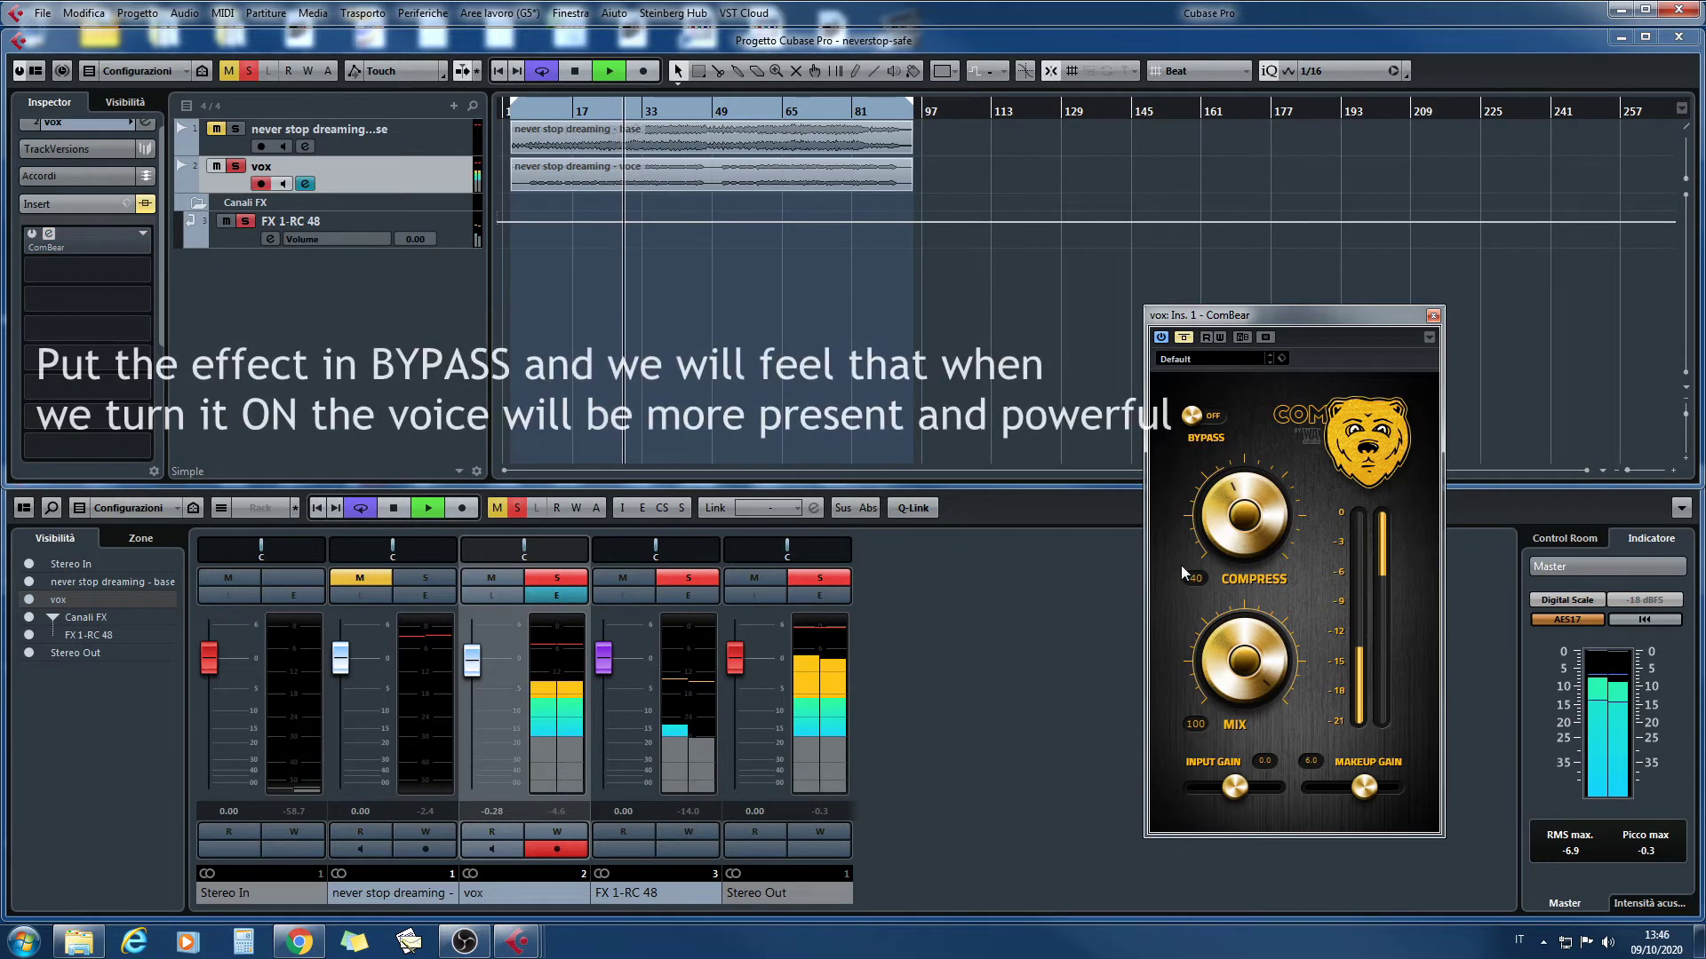
pyautogui.click(1185, 338)
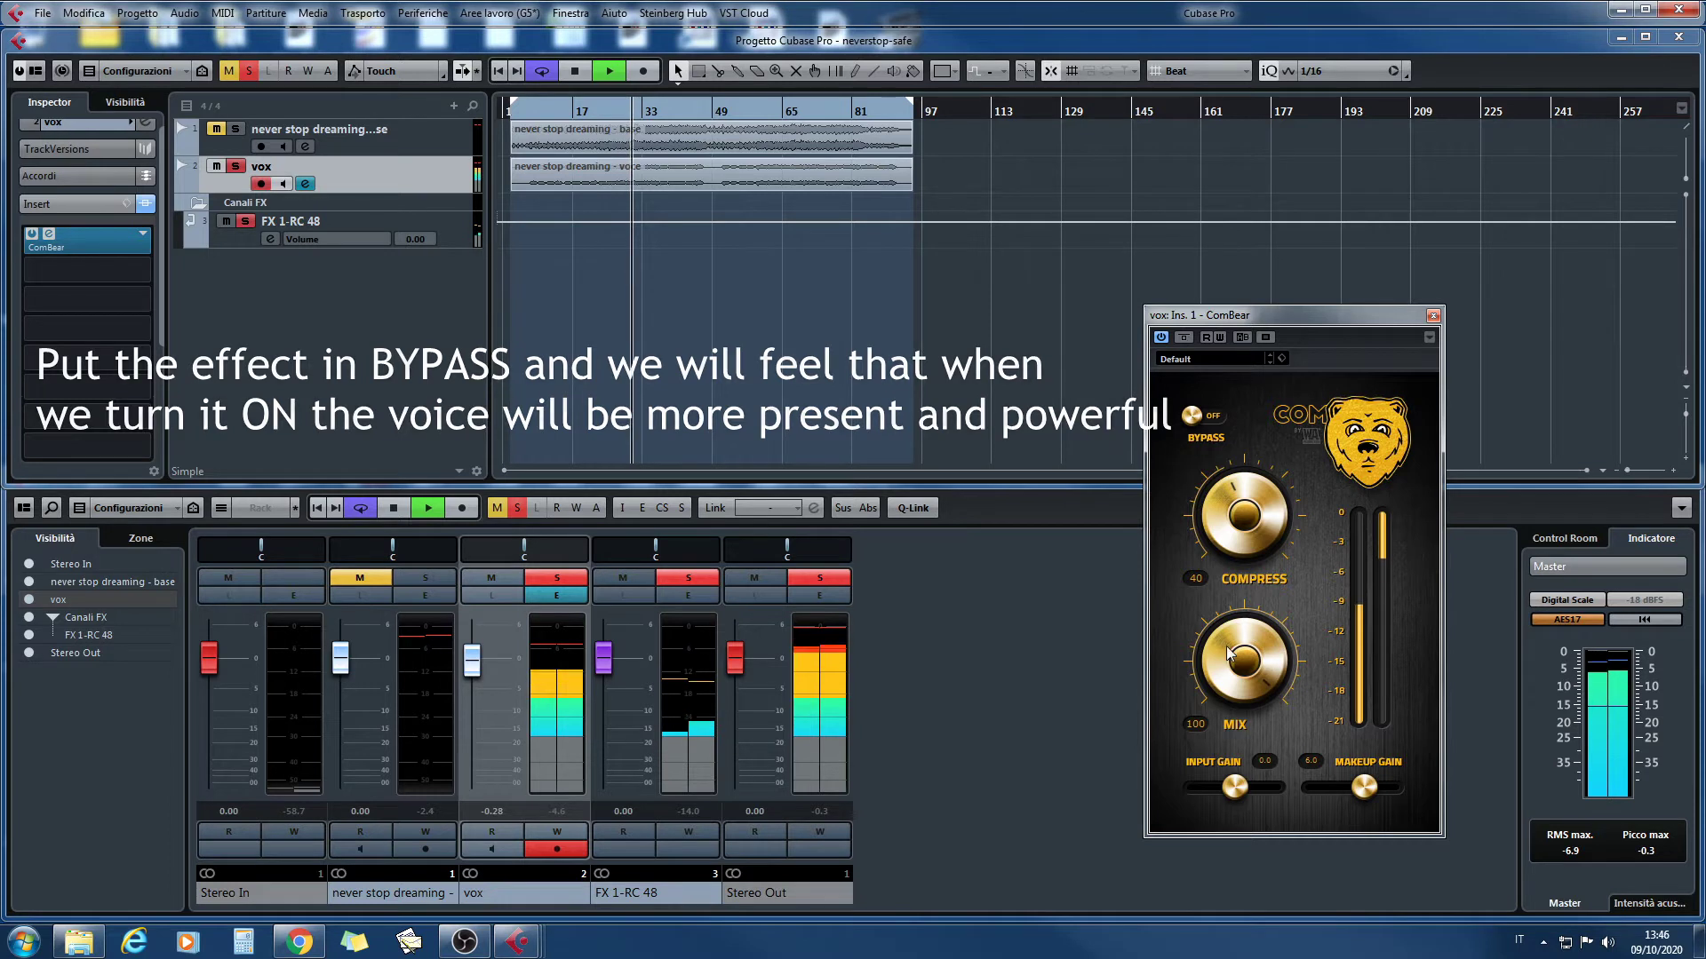
# Lower ComBear's MIX to about 72 and toggle the plug-in bypass to compare the voice with and without compression.
pyautogui.moveTo(1224, 699); pyautogui.dragTo(1225, 675)
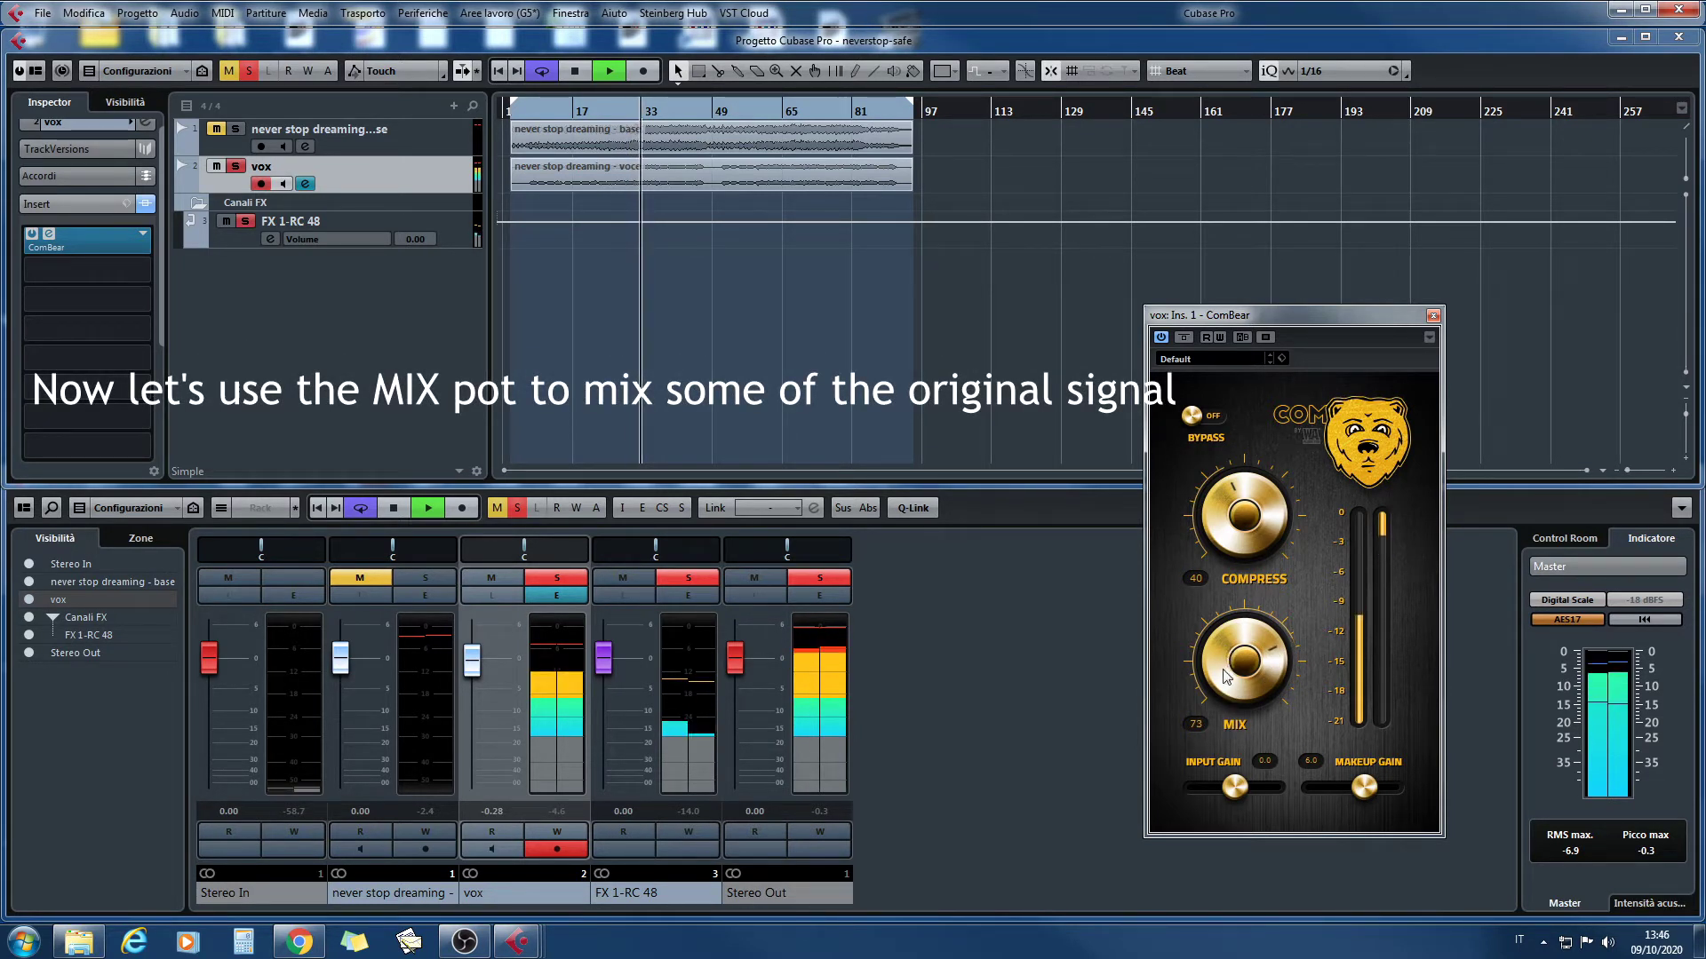
pyautogui.click(1184, 339)
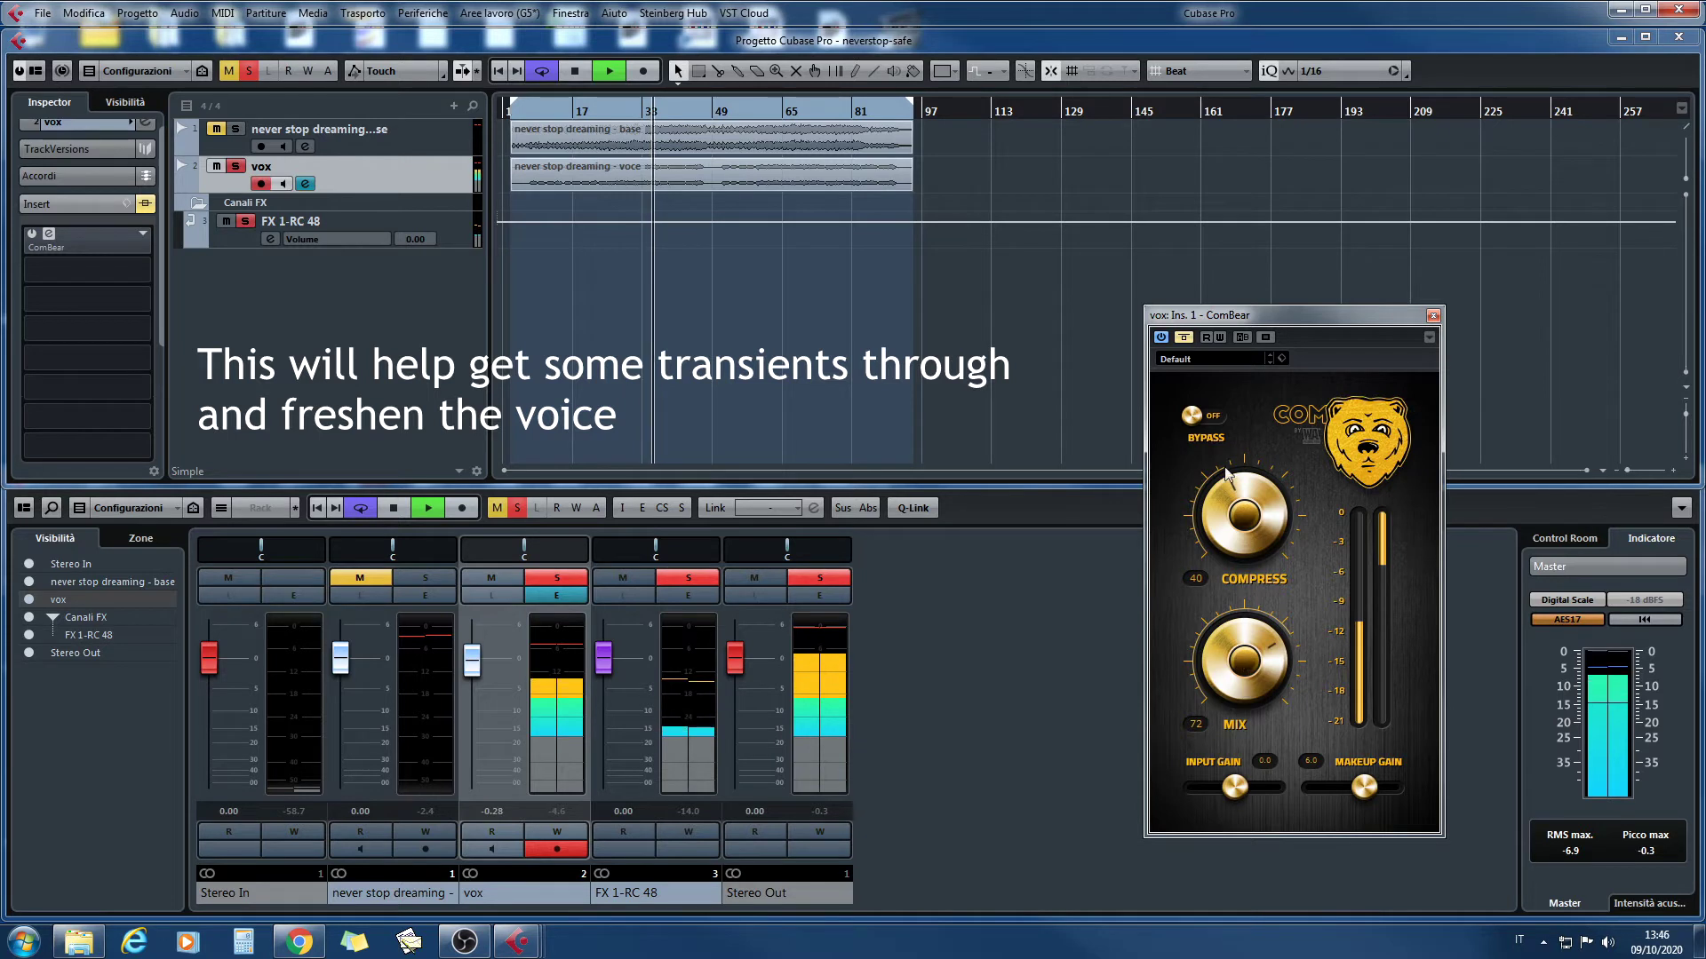
pyautogui.click(1185, 339)
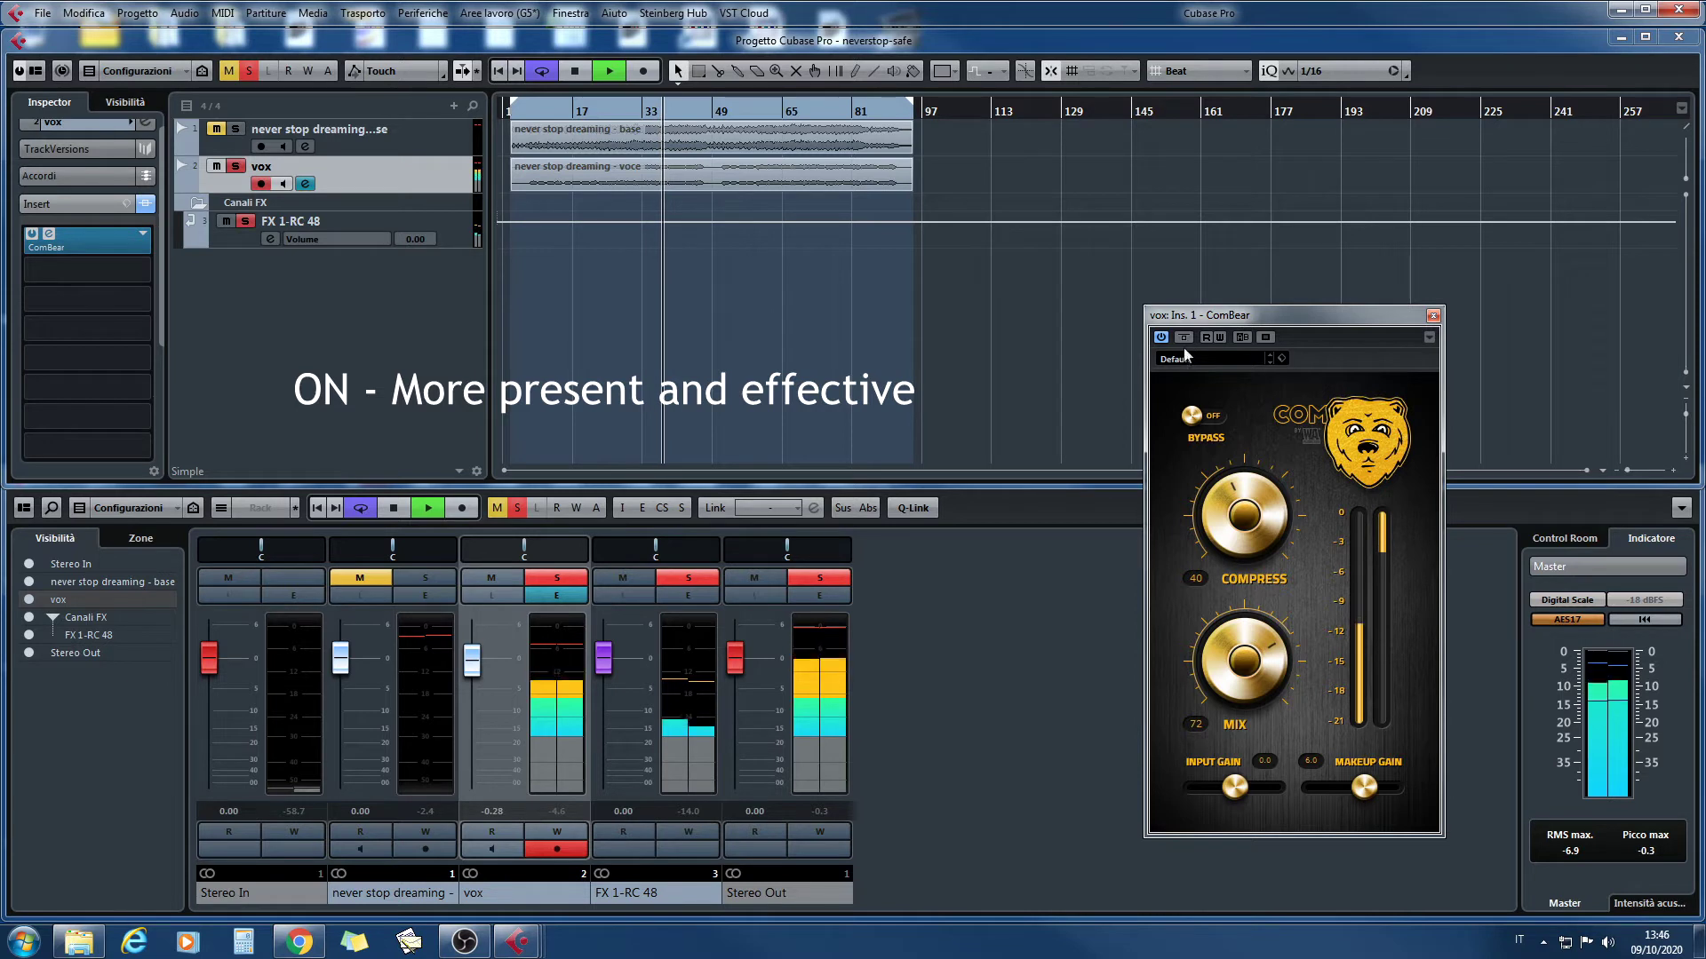
pyautogui.click(1185, 338)
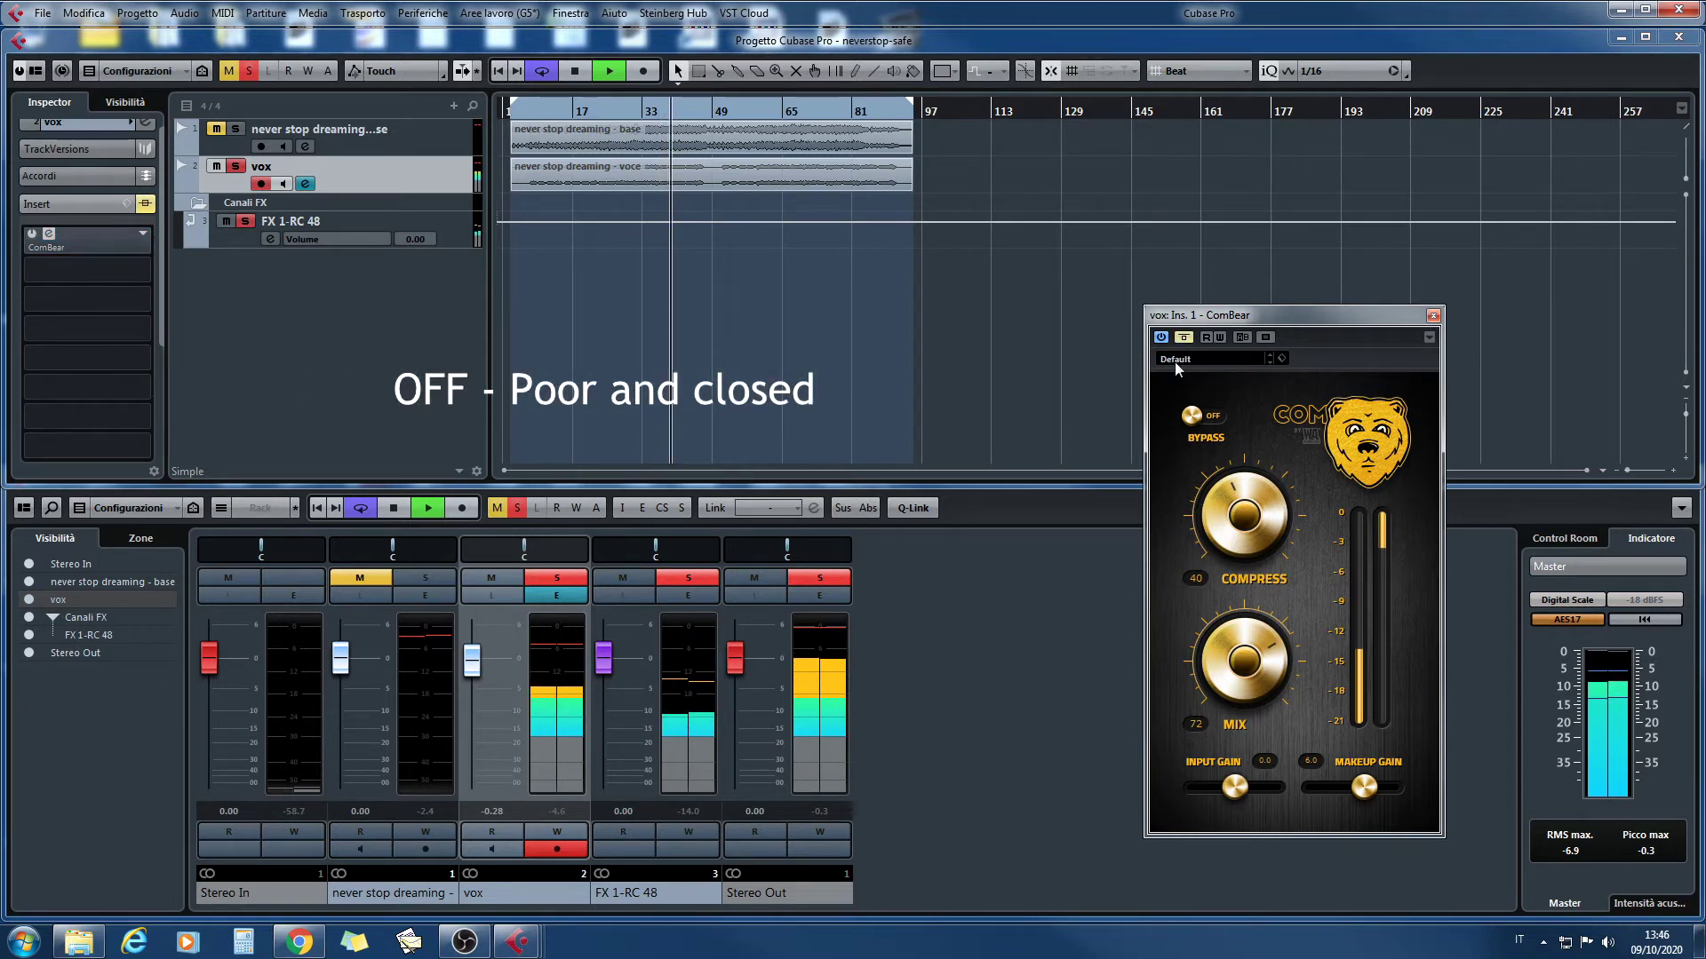
pyautogui.click(1184, 339)
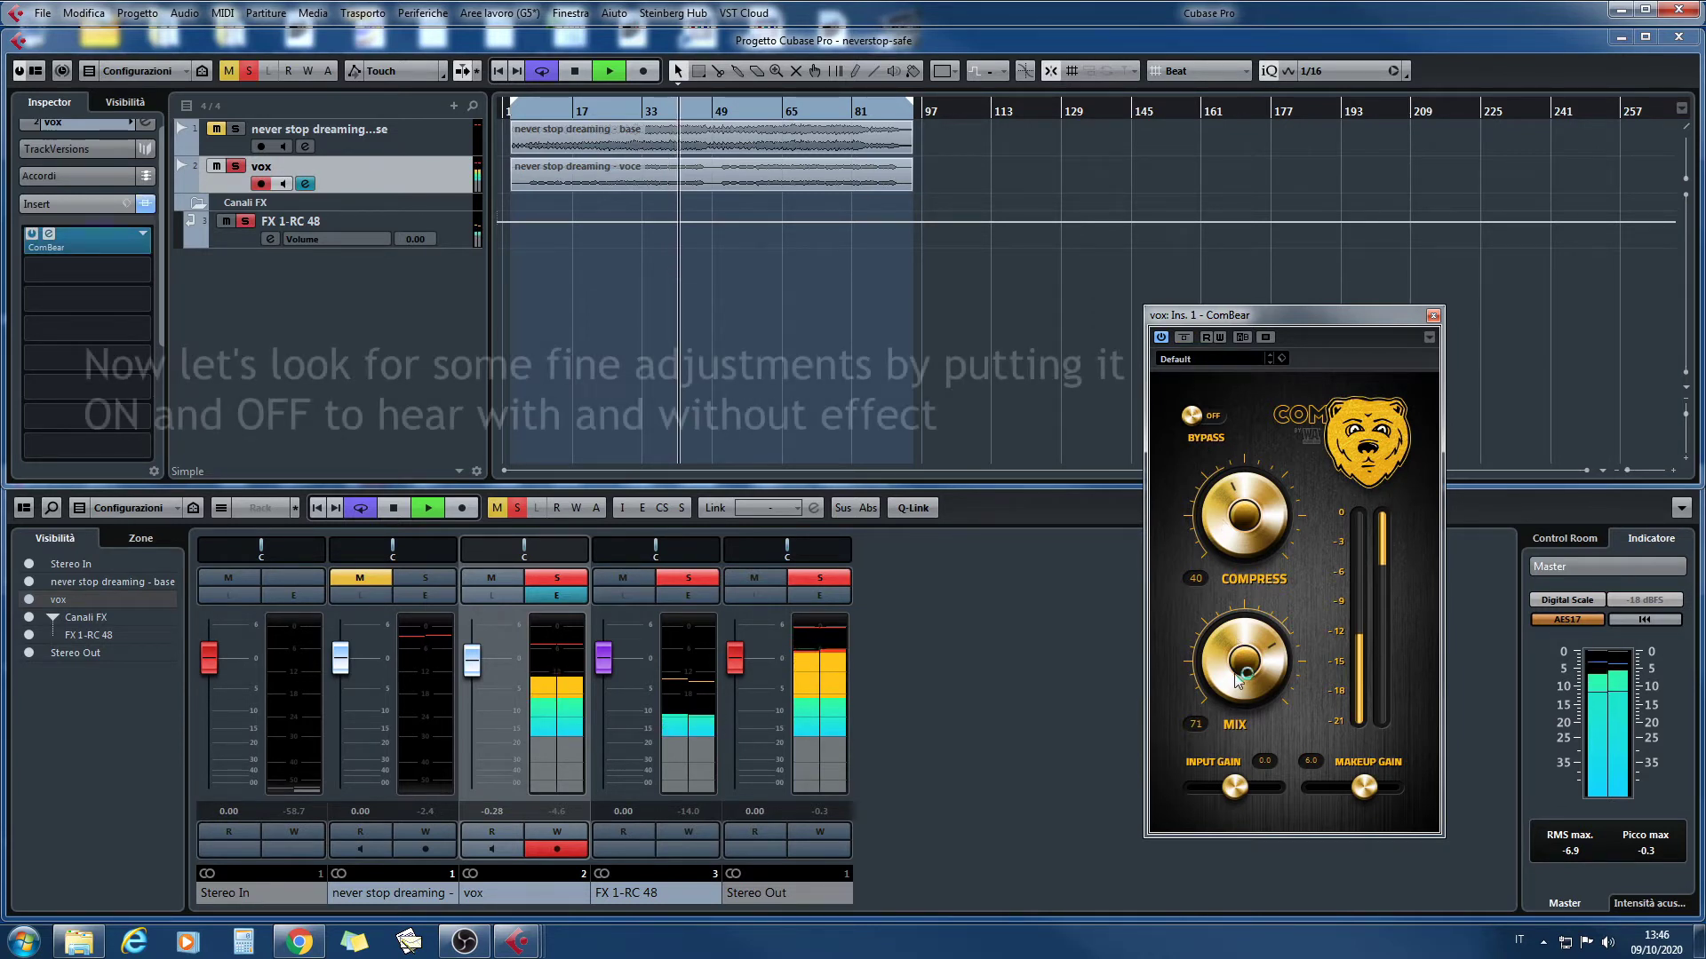
# Fine-tune ComBear to MIX 71 and COMPRESS 43, and check the voice against the bypassed signal.
pyautogui.moveTo(1237, 679); pyautogui.dragTo(1236, 682)
pyautogui.moveTo(1221, 518); pyautogui.dragTo(1223, 509)
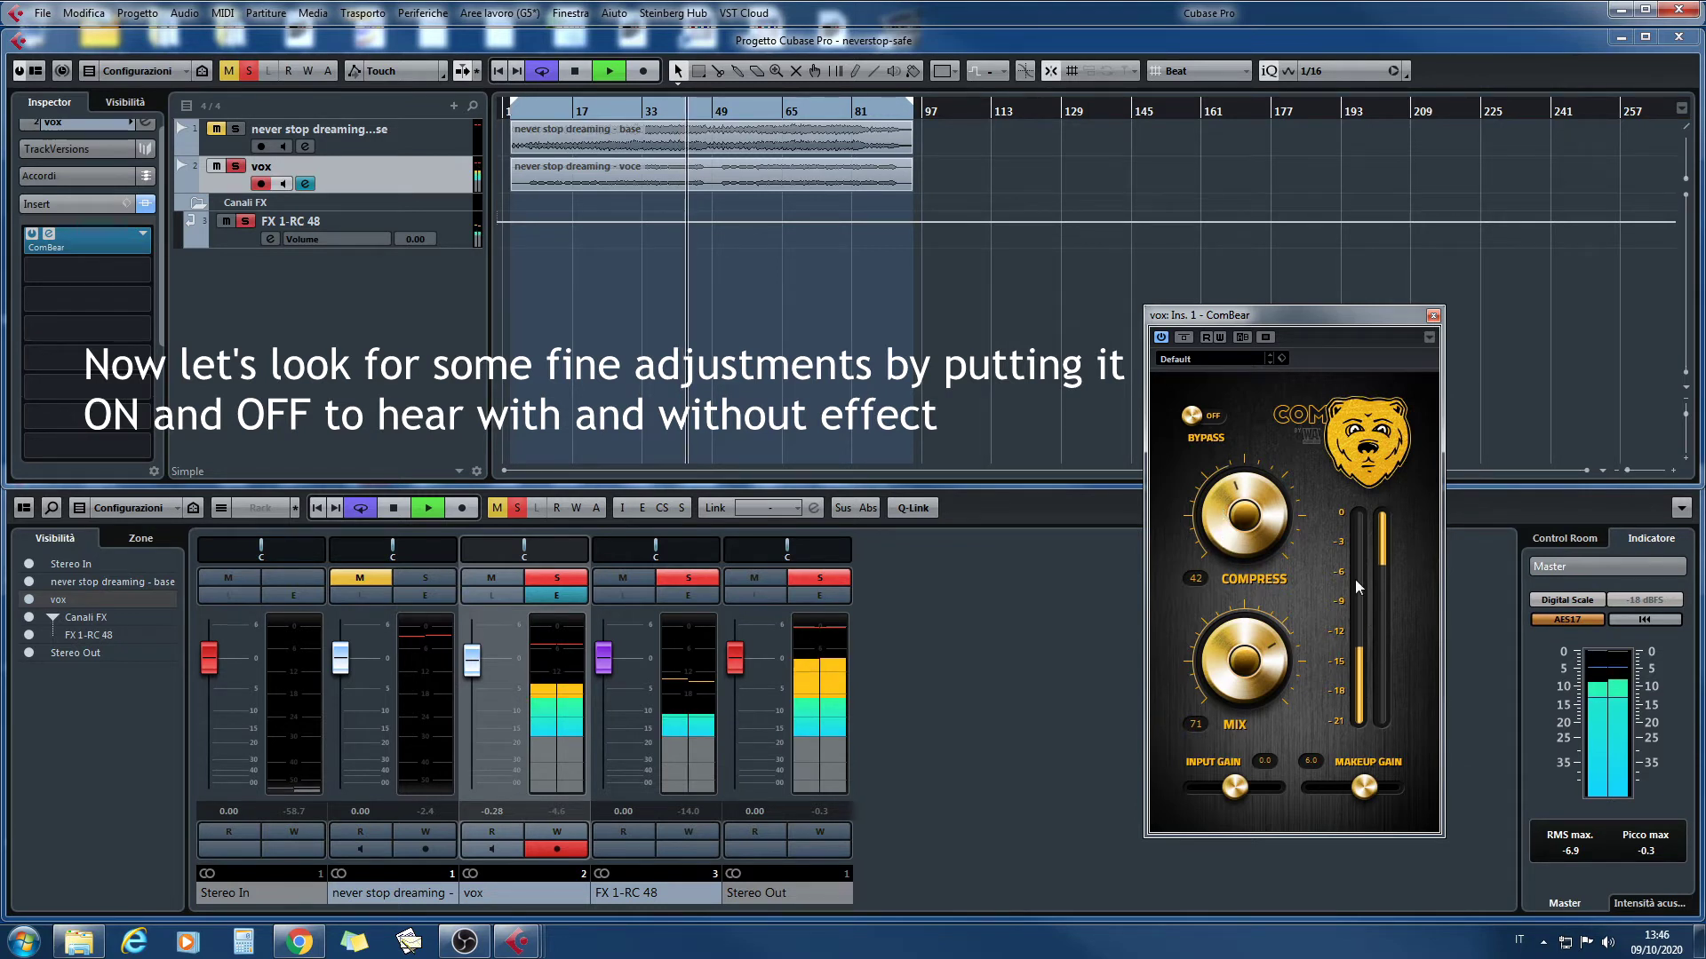
pyautogui.moveTo(1238, 539); pyautogui.dragTo(1238, 535)
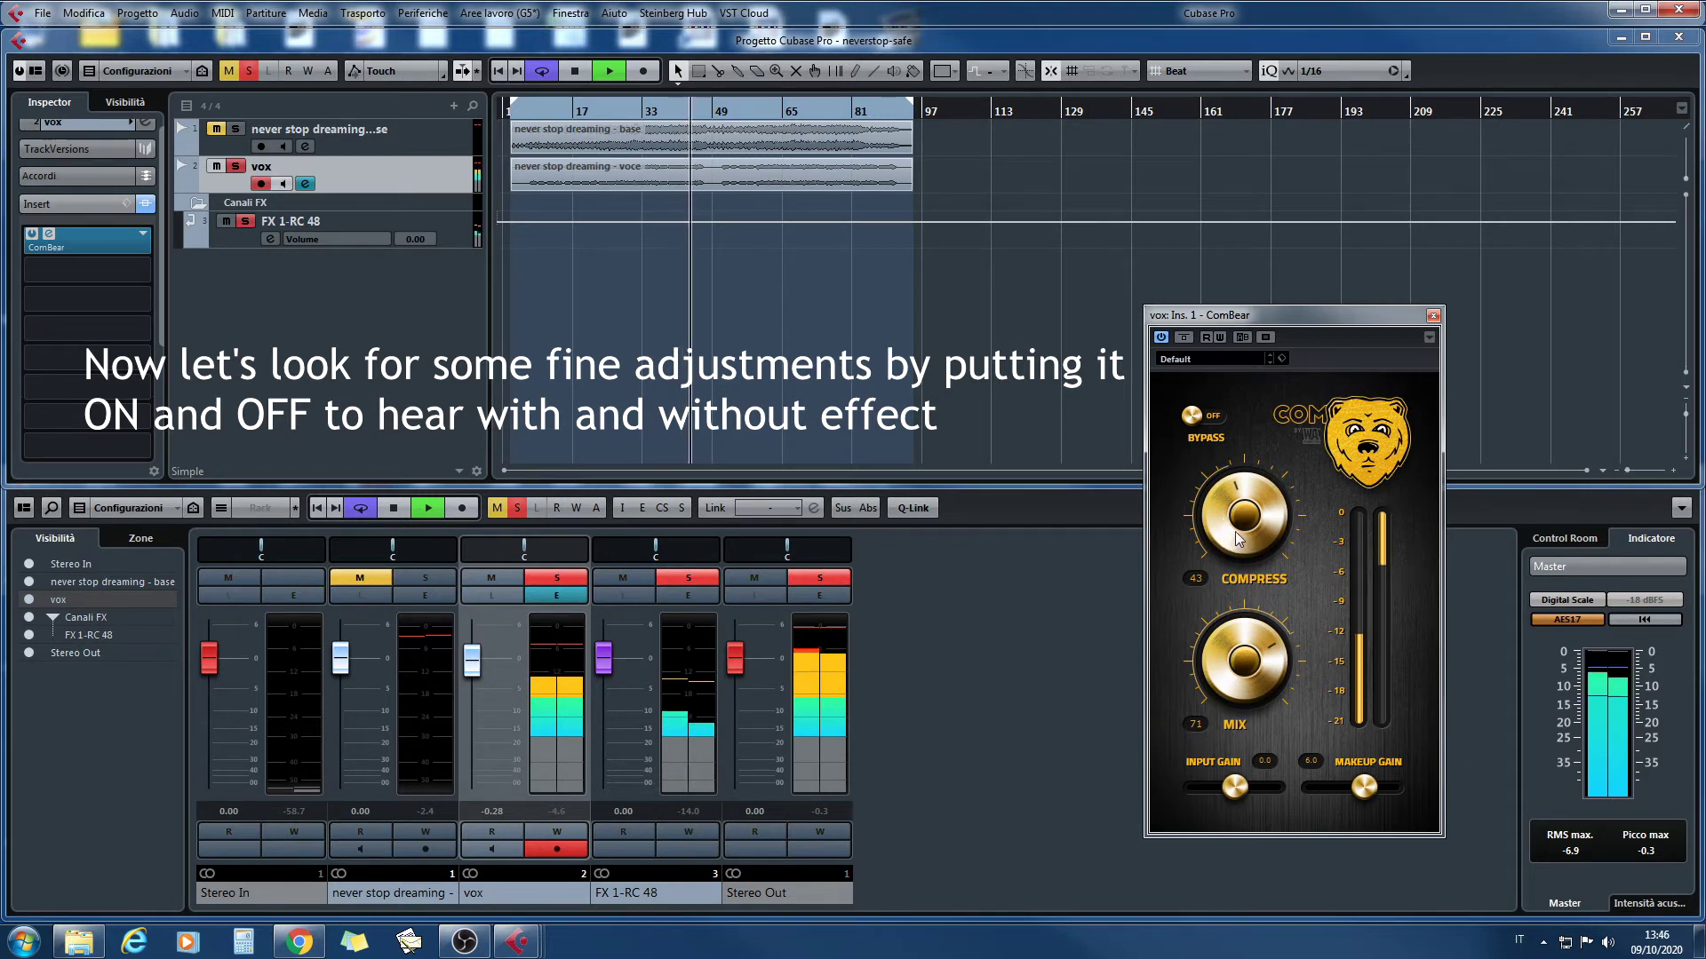
pyautogui.click(1183, 338)
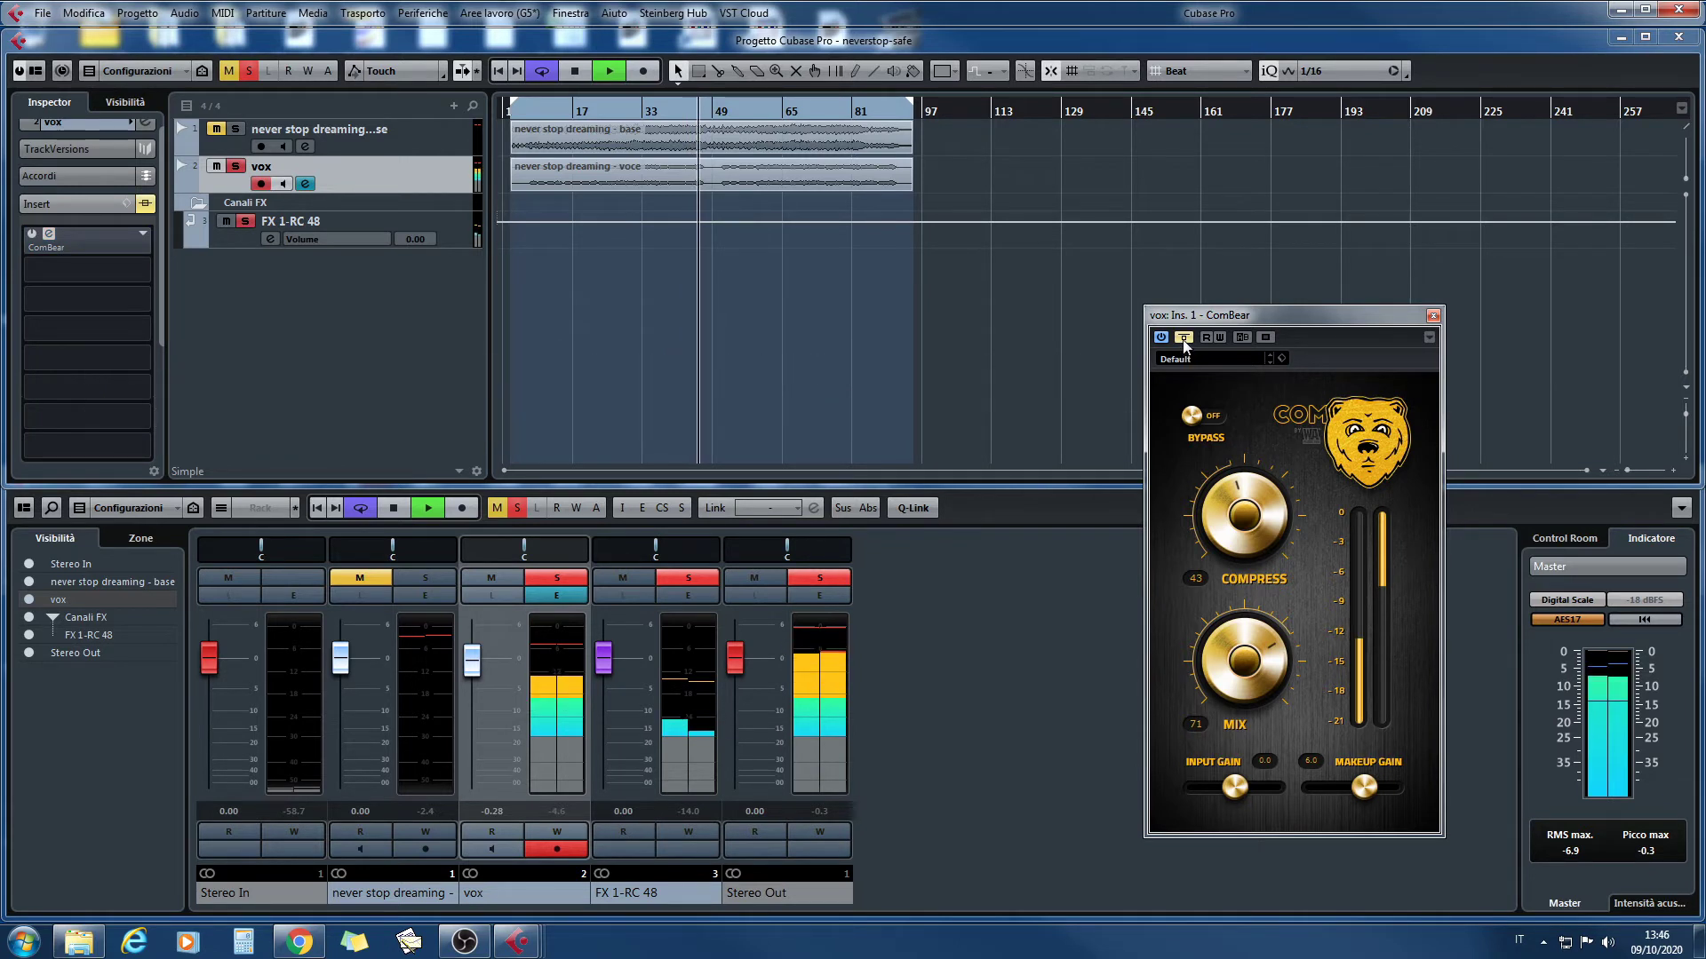
pyautogui.click(1183, 339)
# Clear the vocal solo and backing-track mute, replay both tracks from the start, and bypass ComBear.
pyautogui.press('space')
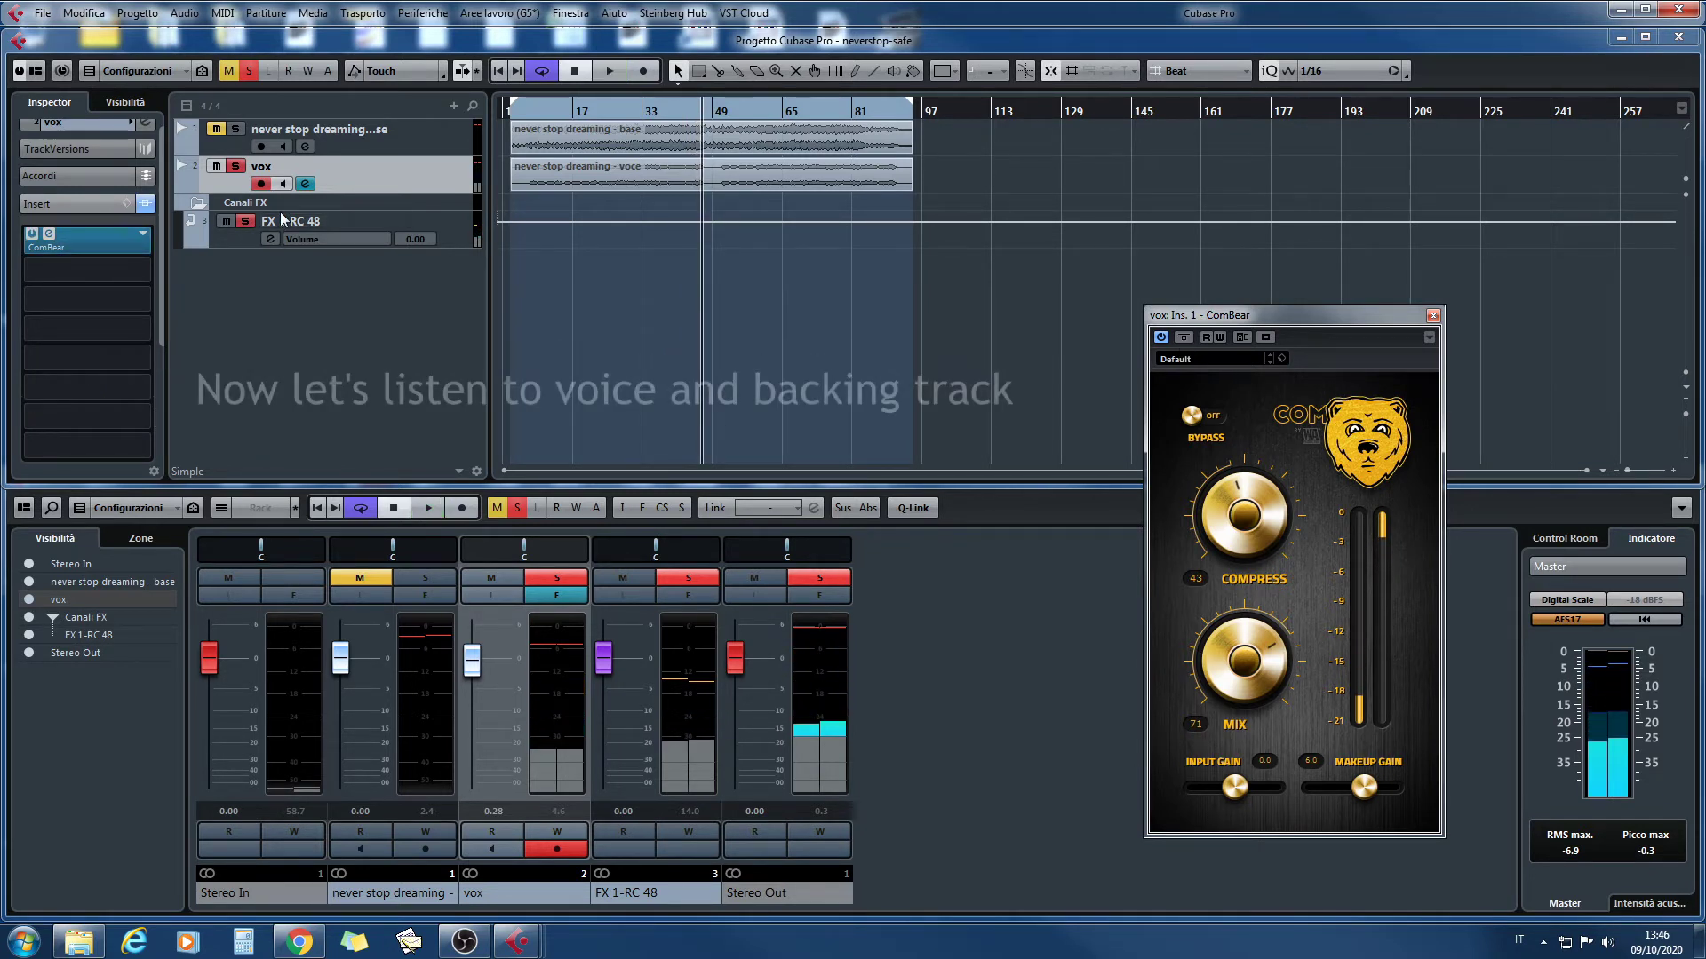
pyautogui.click(236, 168)
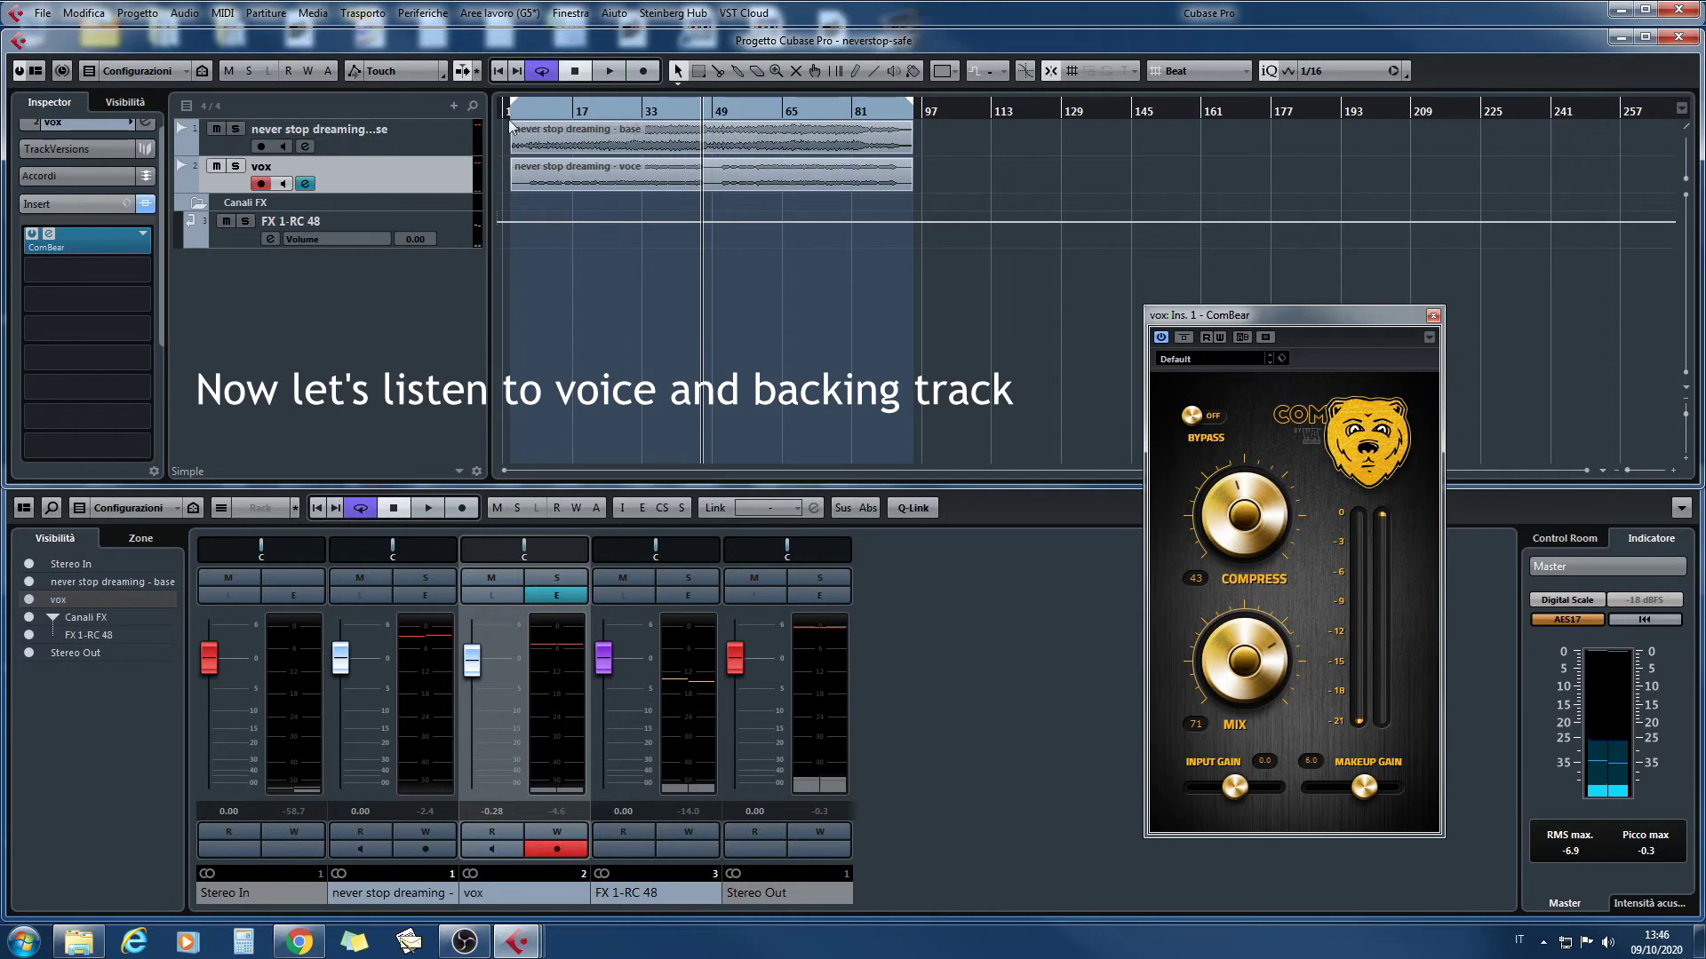
pyautogui.press('space')
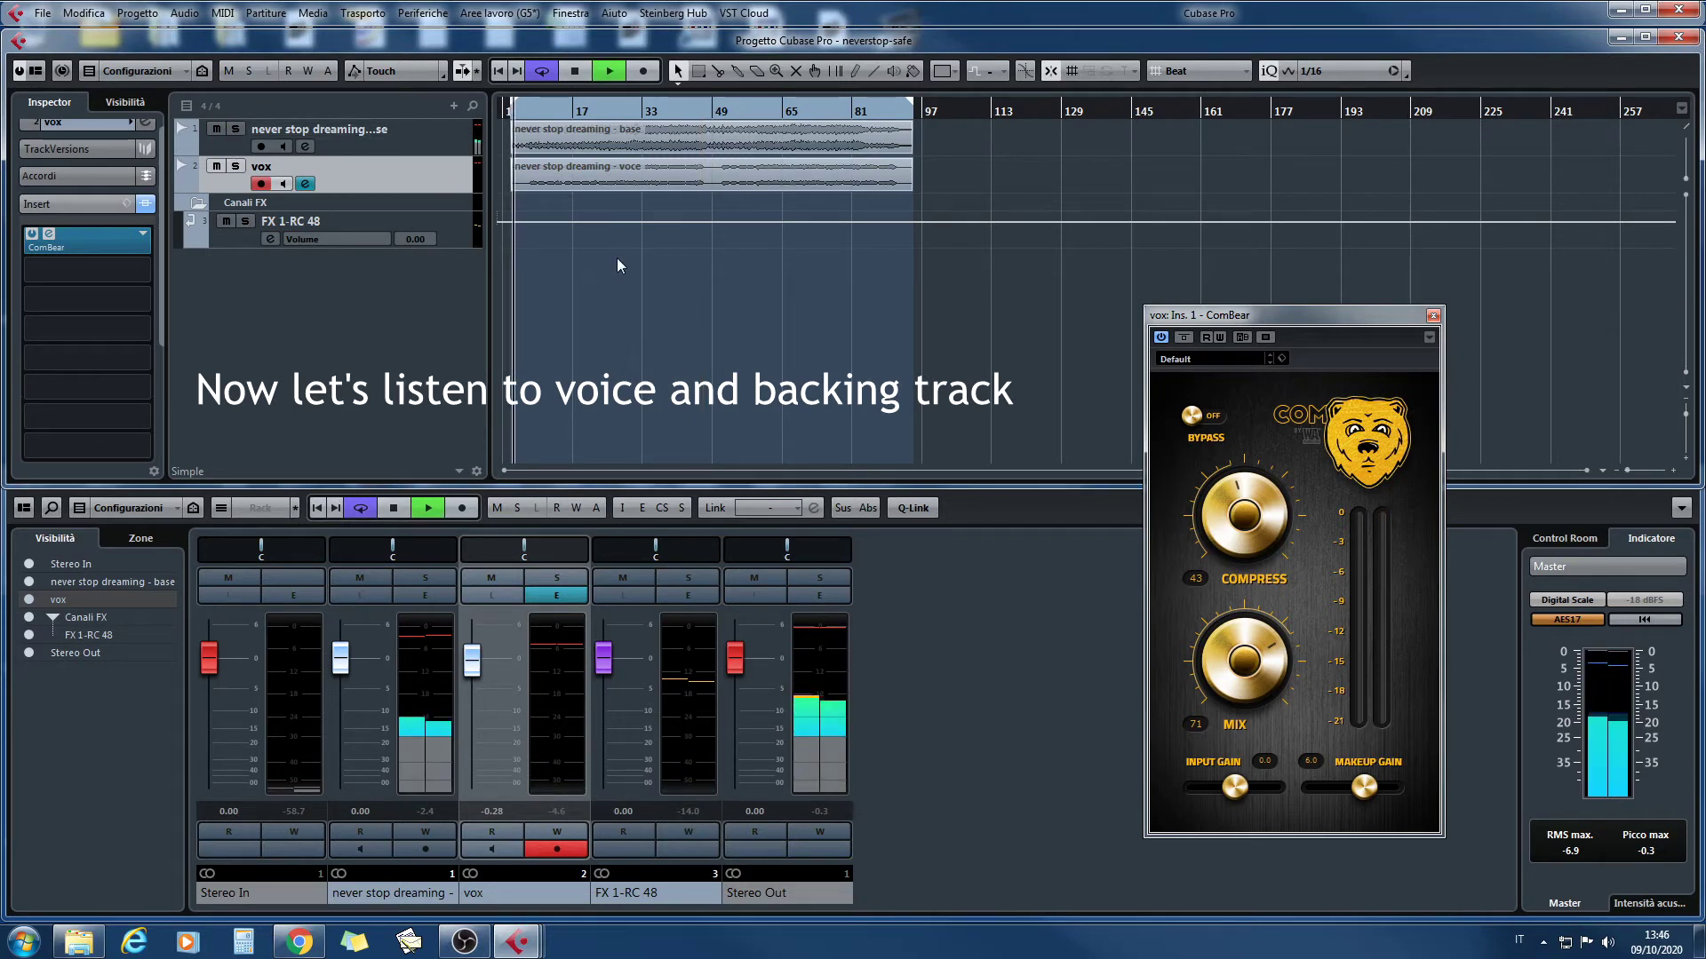
pyautogui.click(1184, 337)
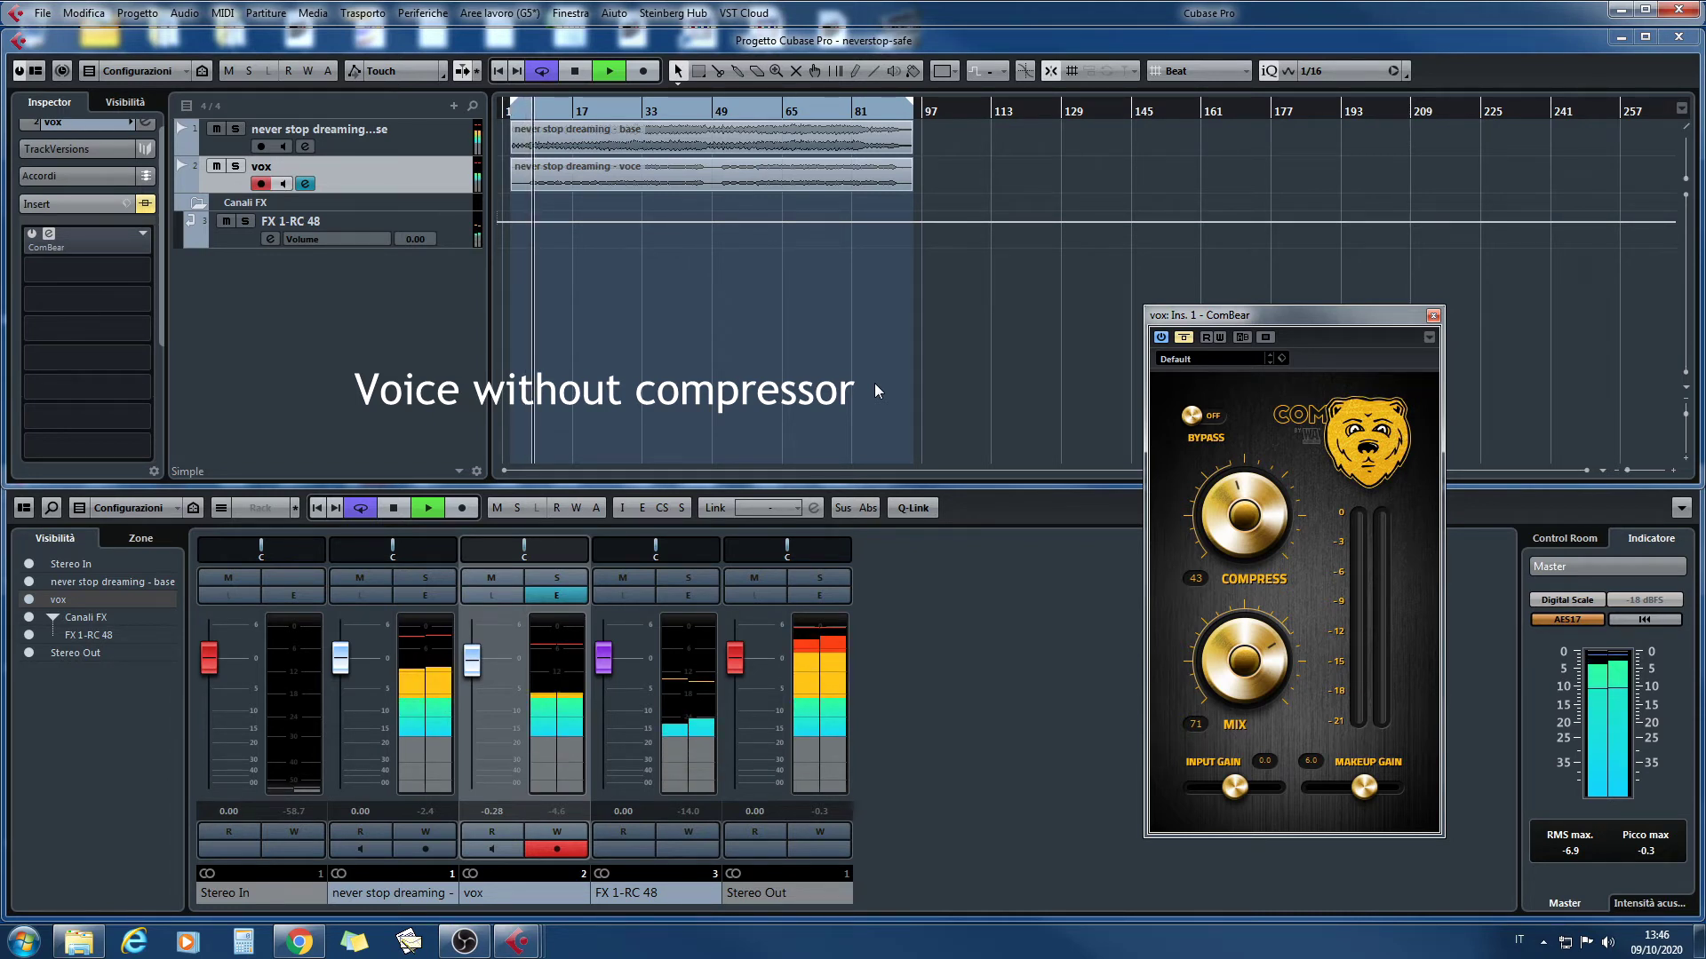
# Set the vox channel's fader level to 0.00 in the mixer.
pyautogui.doubleClick(498, 814)
pyautogui.write('0')
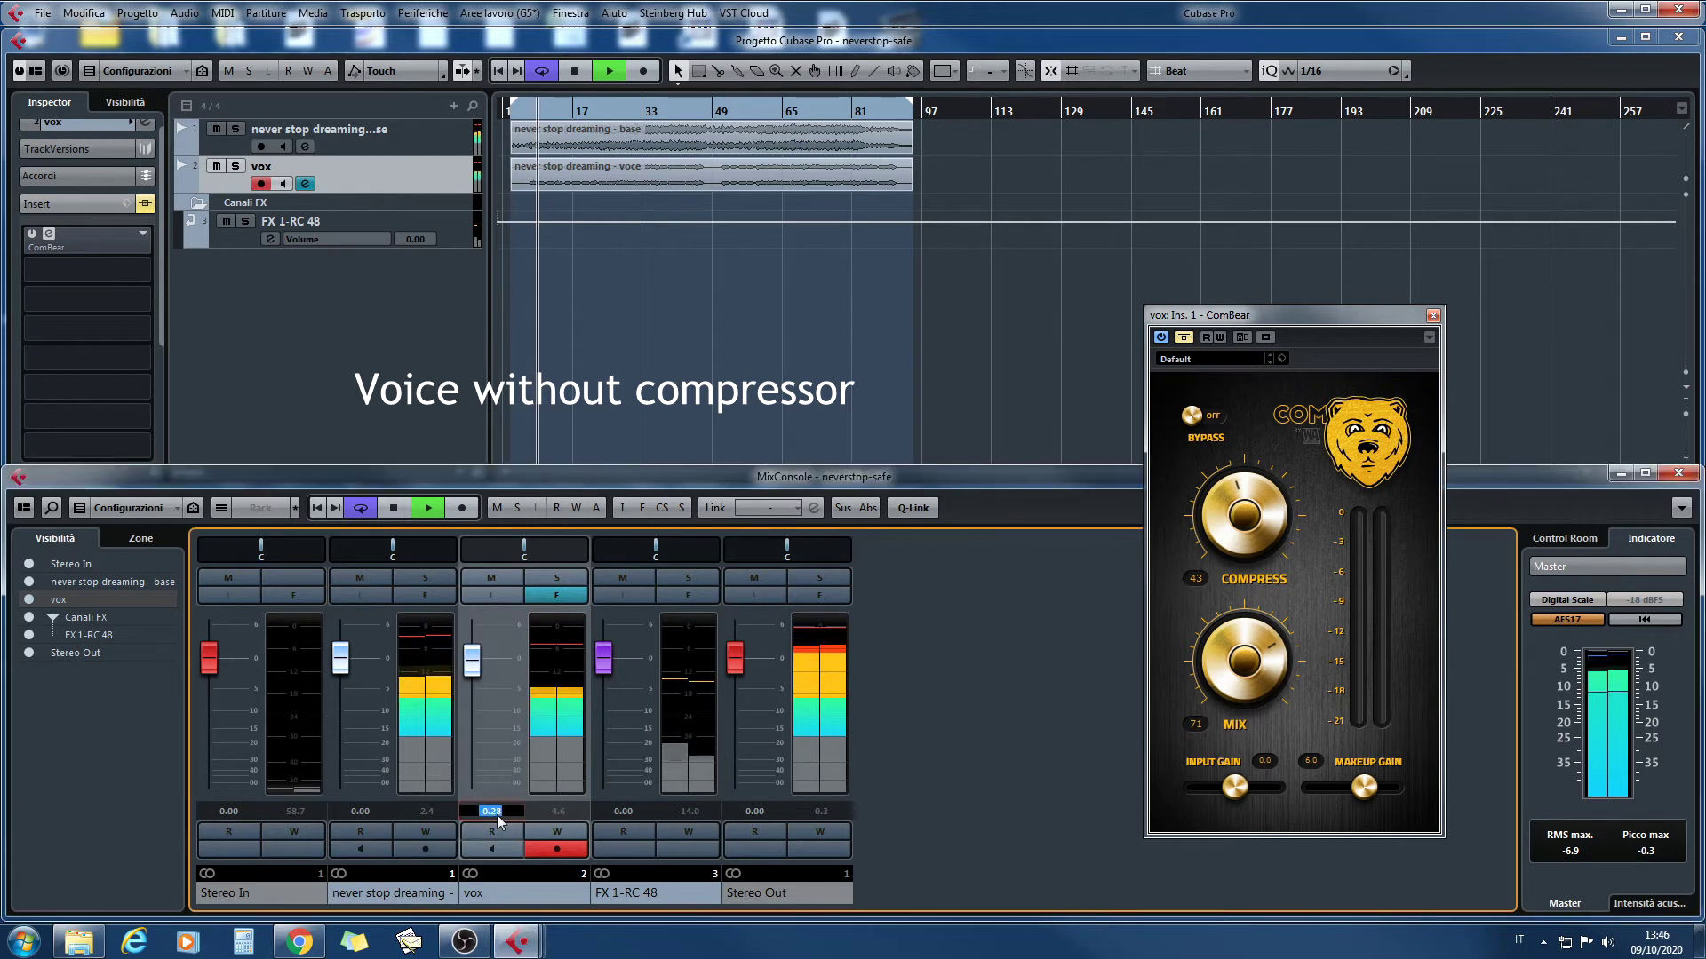
pyautogui.press('Return')
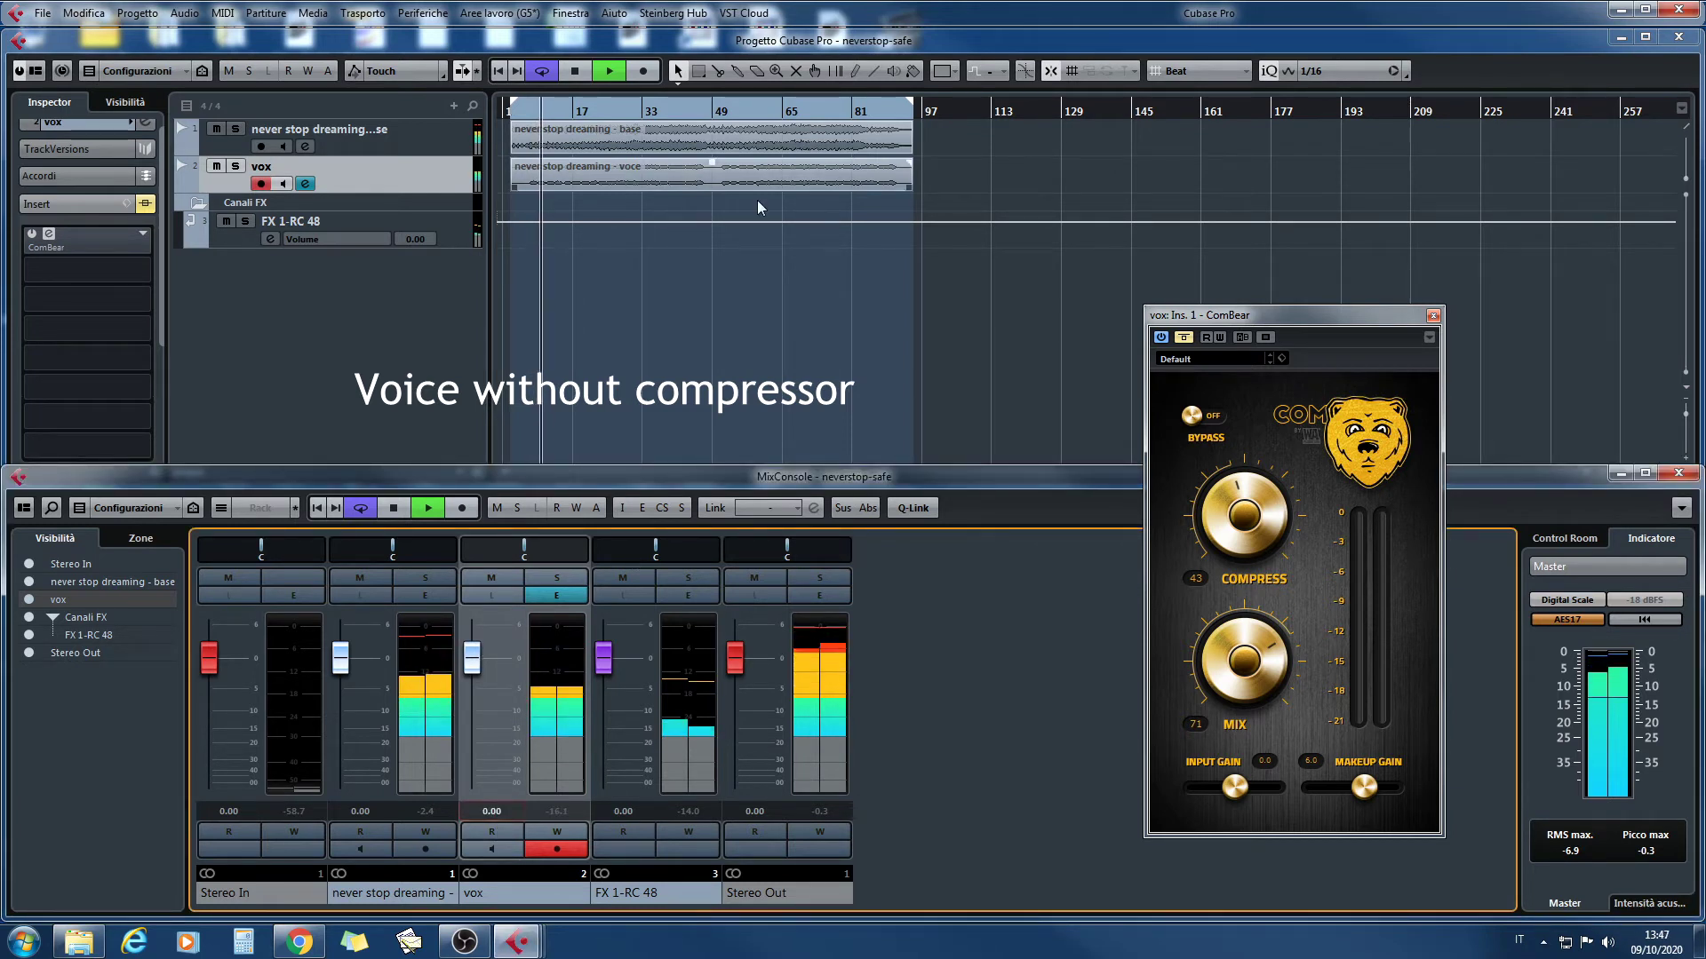
# Compare the voice over the backing track with ComBear active and bypassed, leaving it active with MIX at 70.
pyautogui.click(1184, 338)
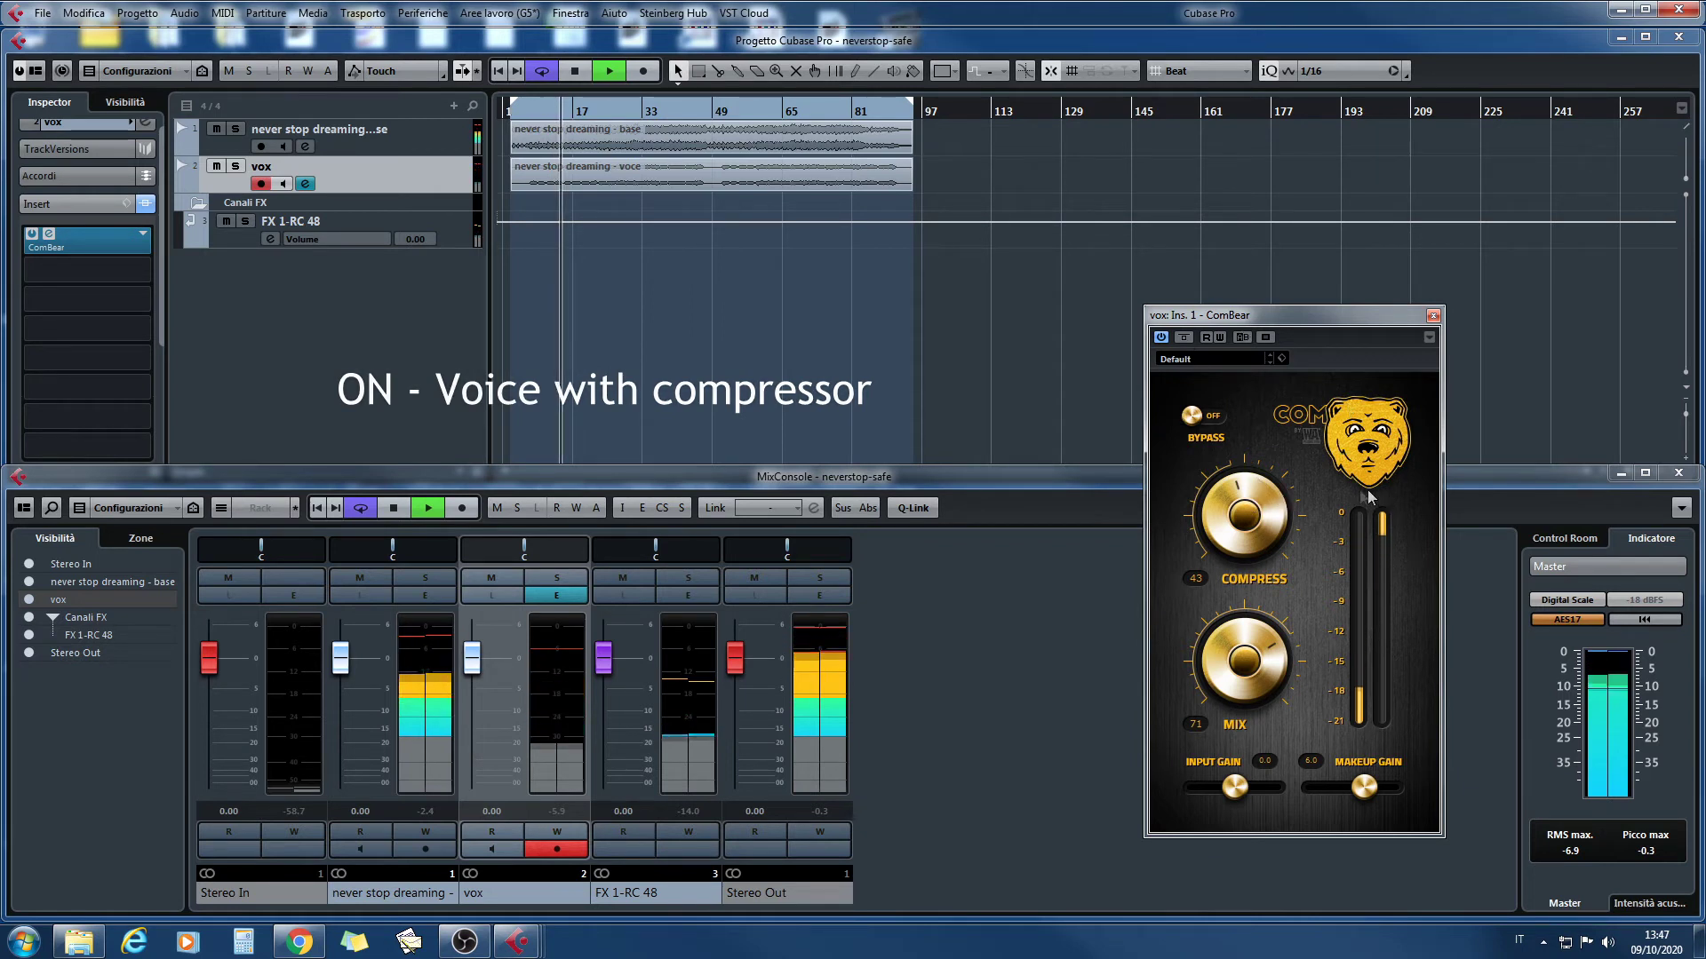
pyautogui.click(1184, 337)
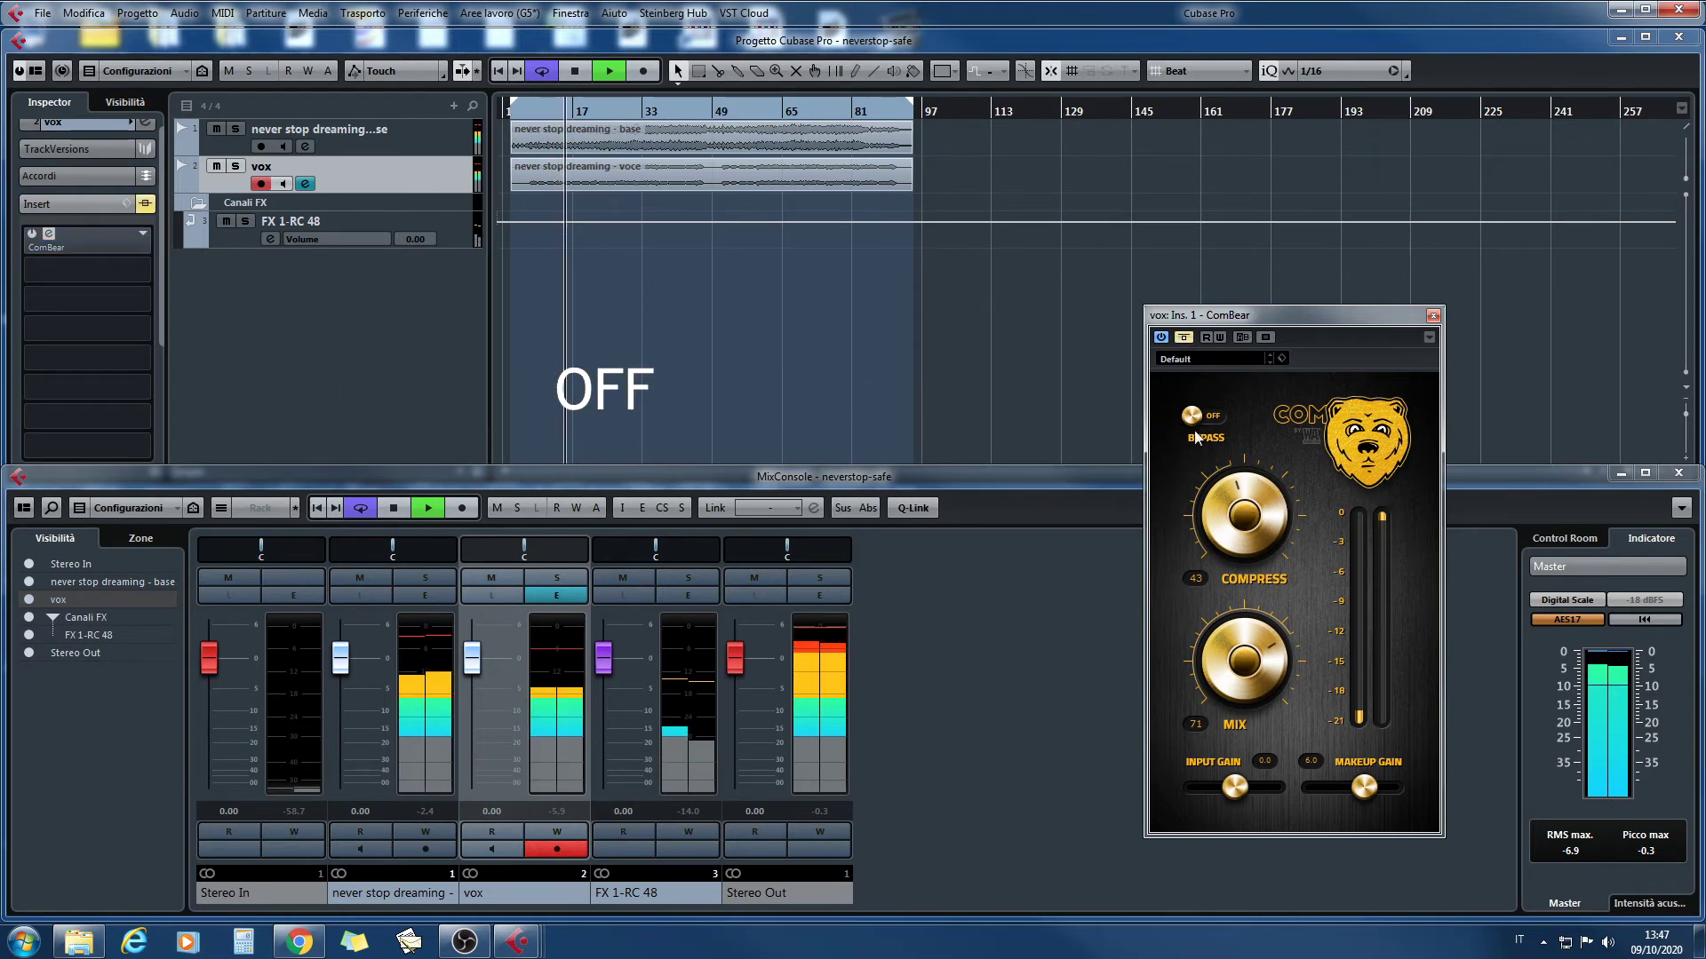
pyautogui.click(1183, 338)
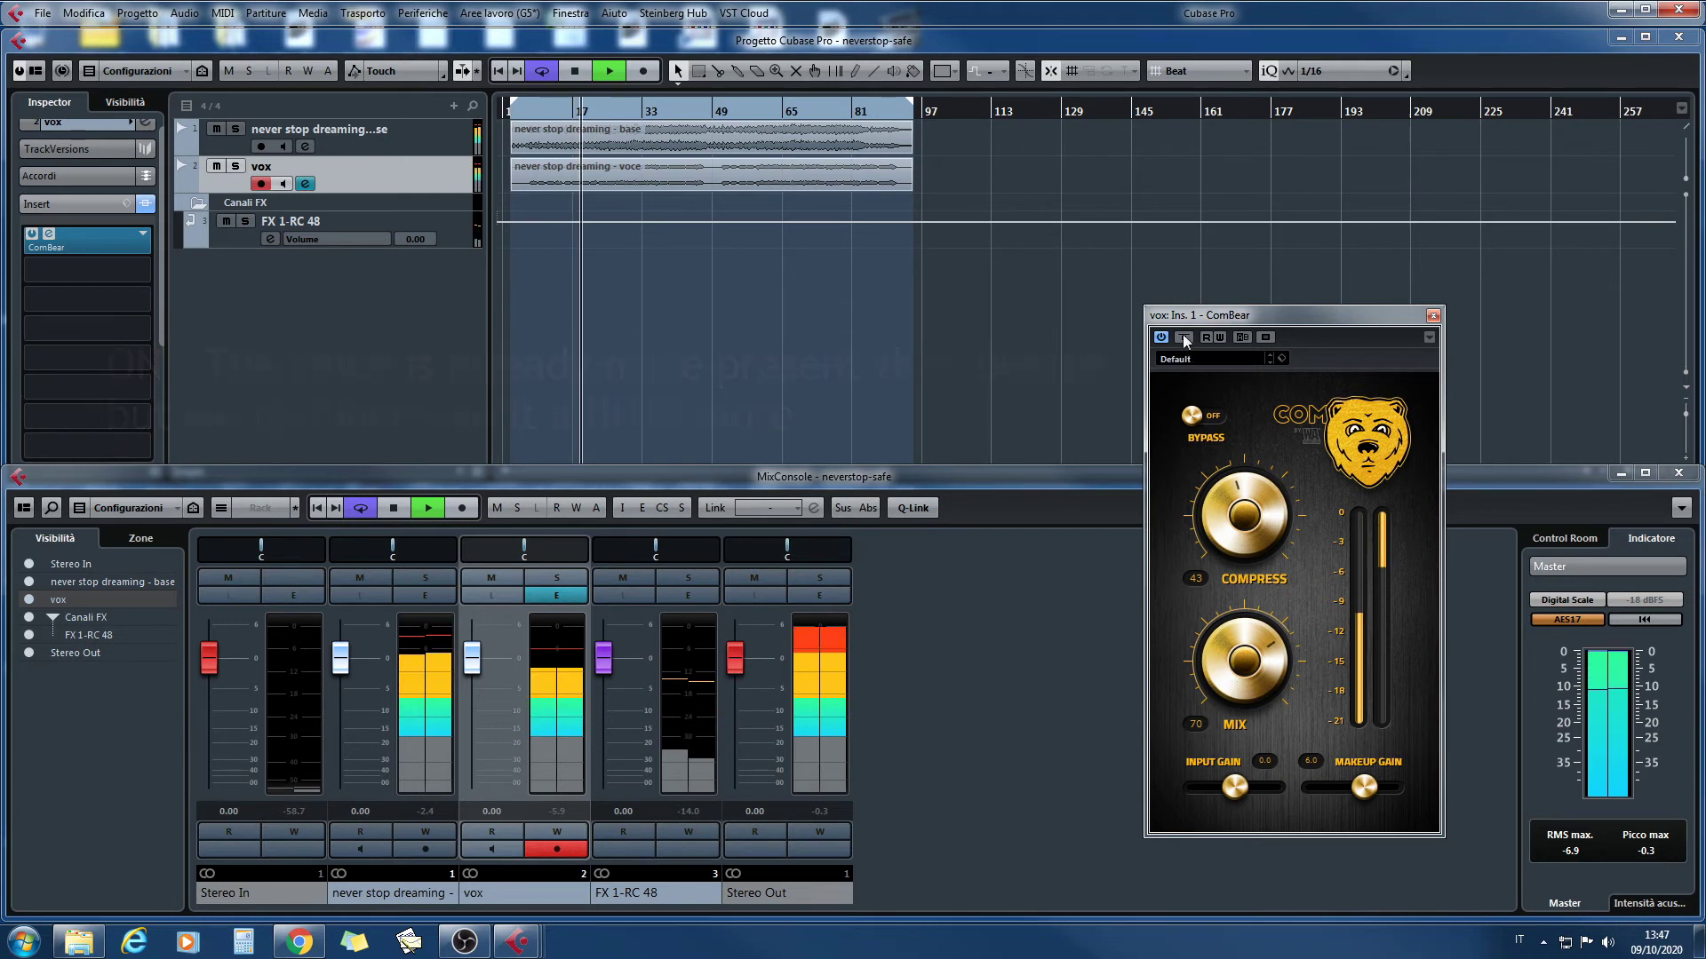
# Increase ComBear's MAKEUP GAIN to 6.5 dB.
pyautogui.click(1309, 760)
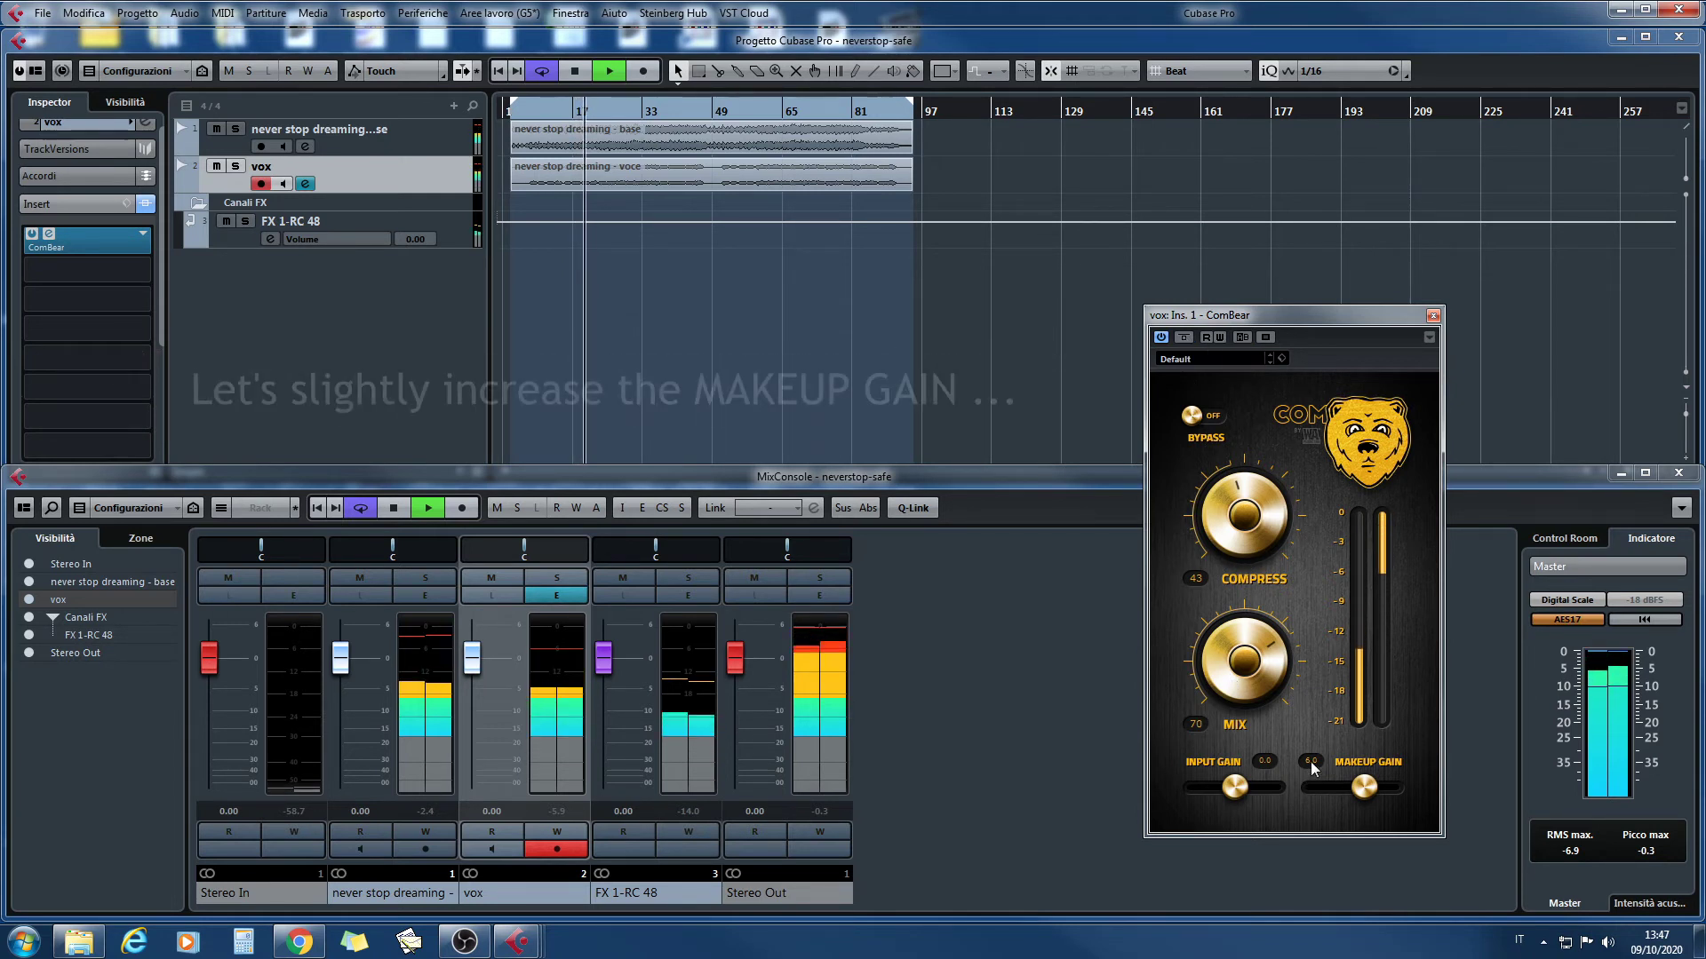
pyautogui.write('6.5')
pyautogui.press('Return')
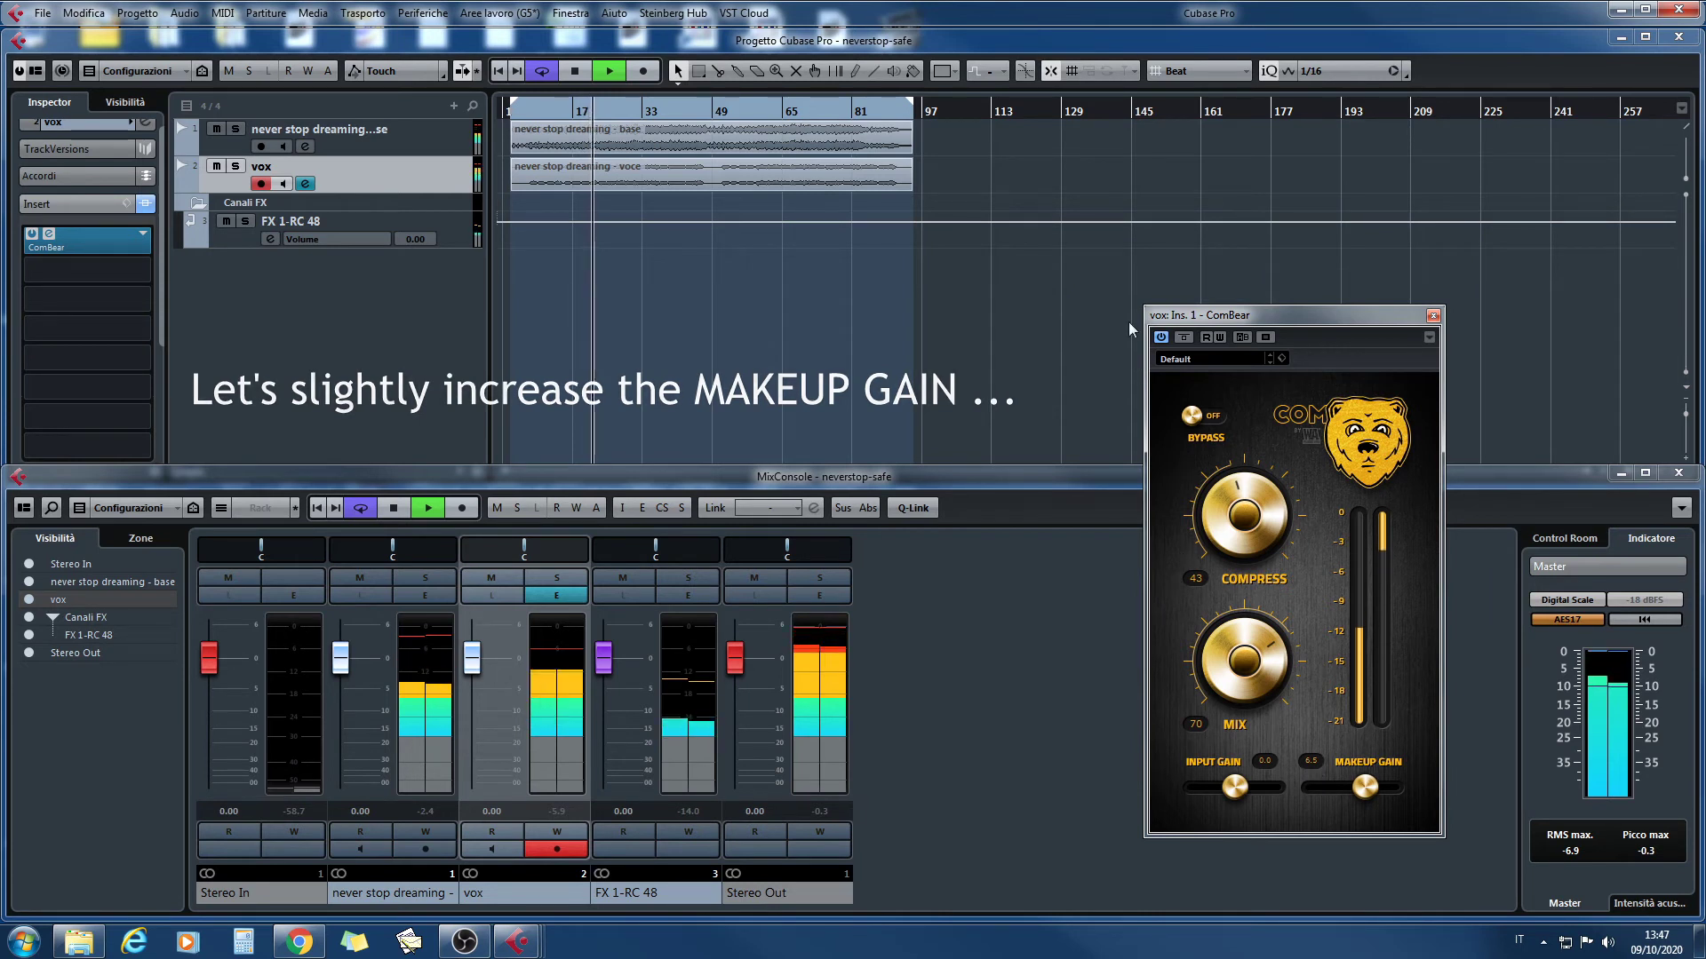
# Toggle ComBear's bypass repeatedly during playback to compare the compressed and uncompressed voice in the full mix.
pyautogui.click(1185, 339)
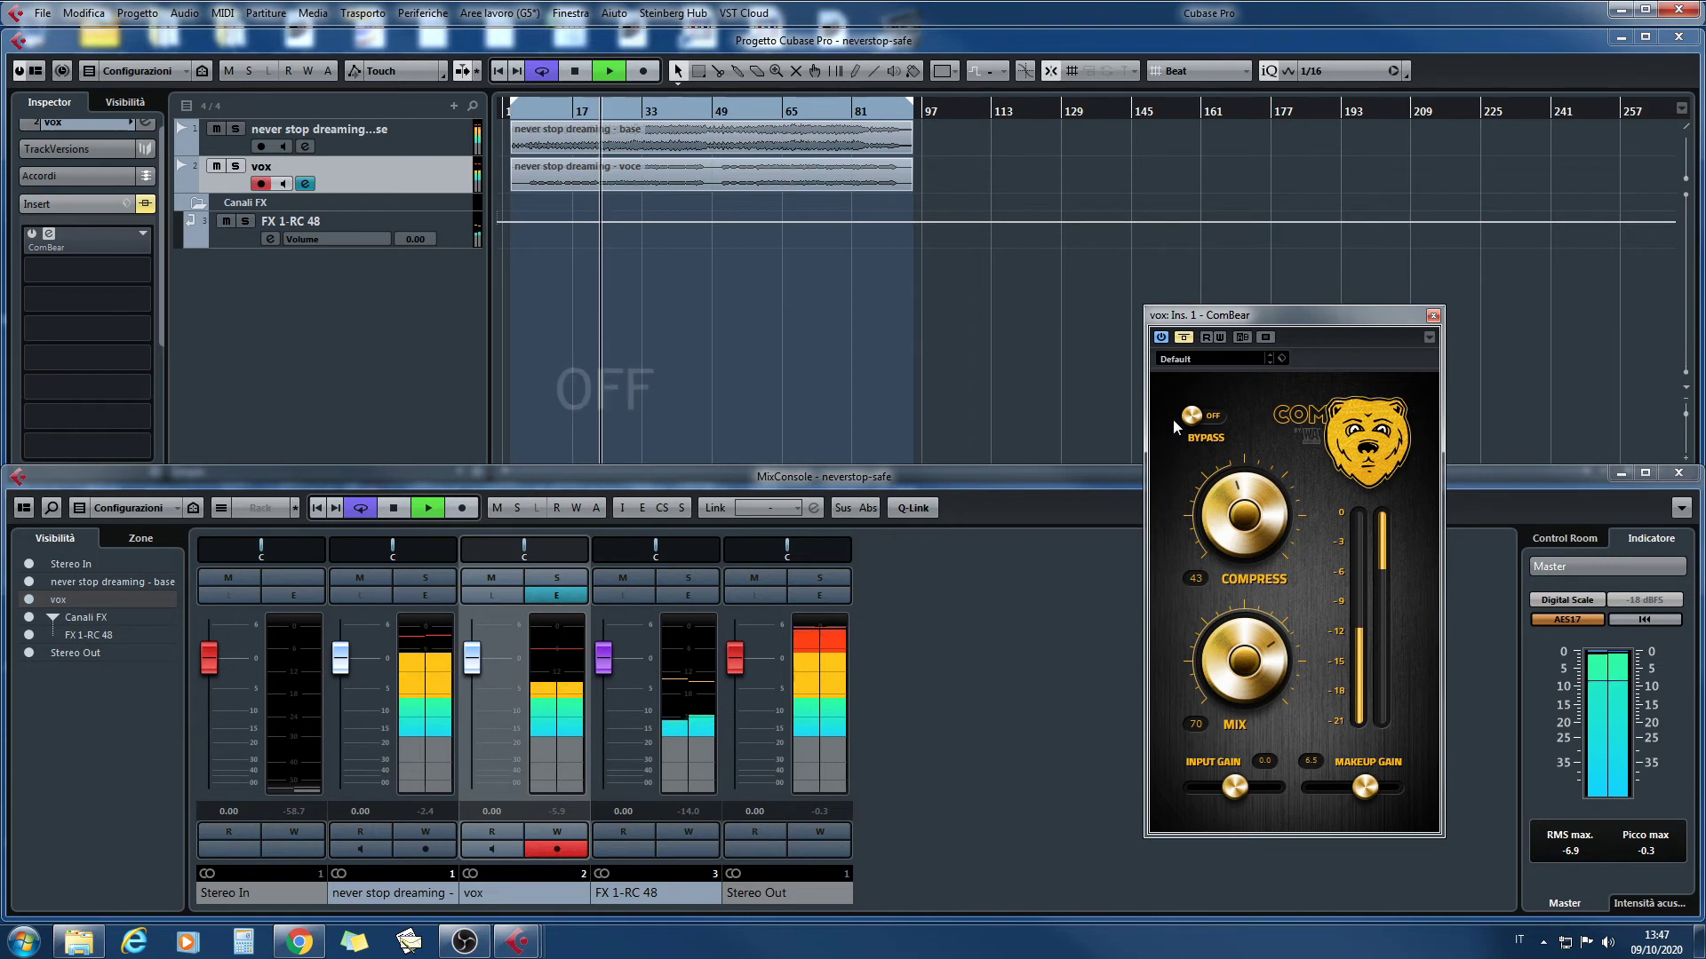
pyautogui.click(1185, 338)
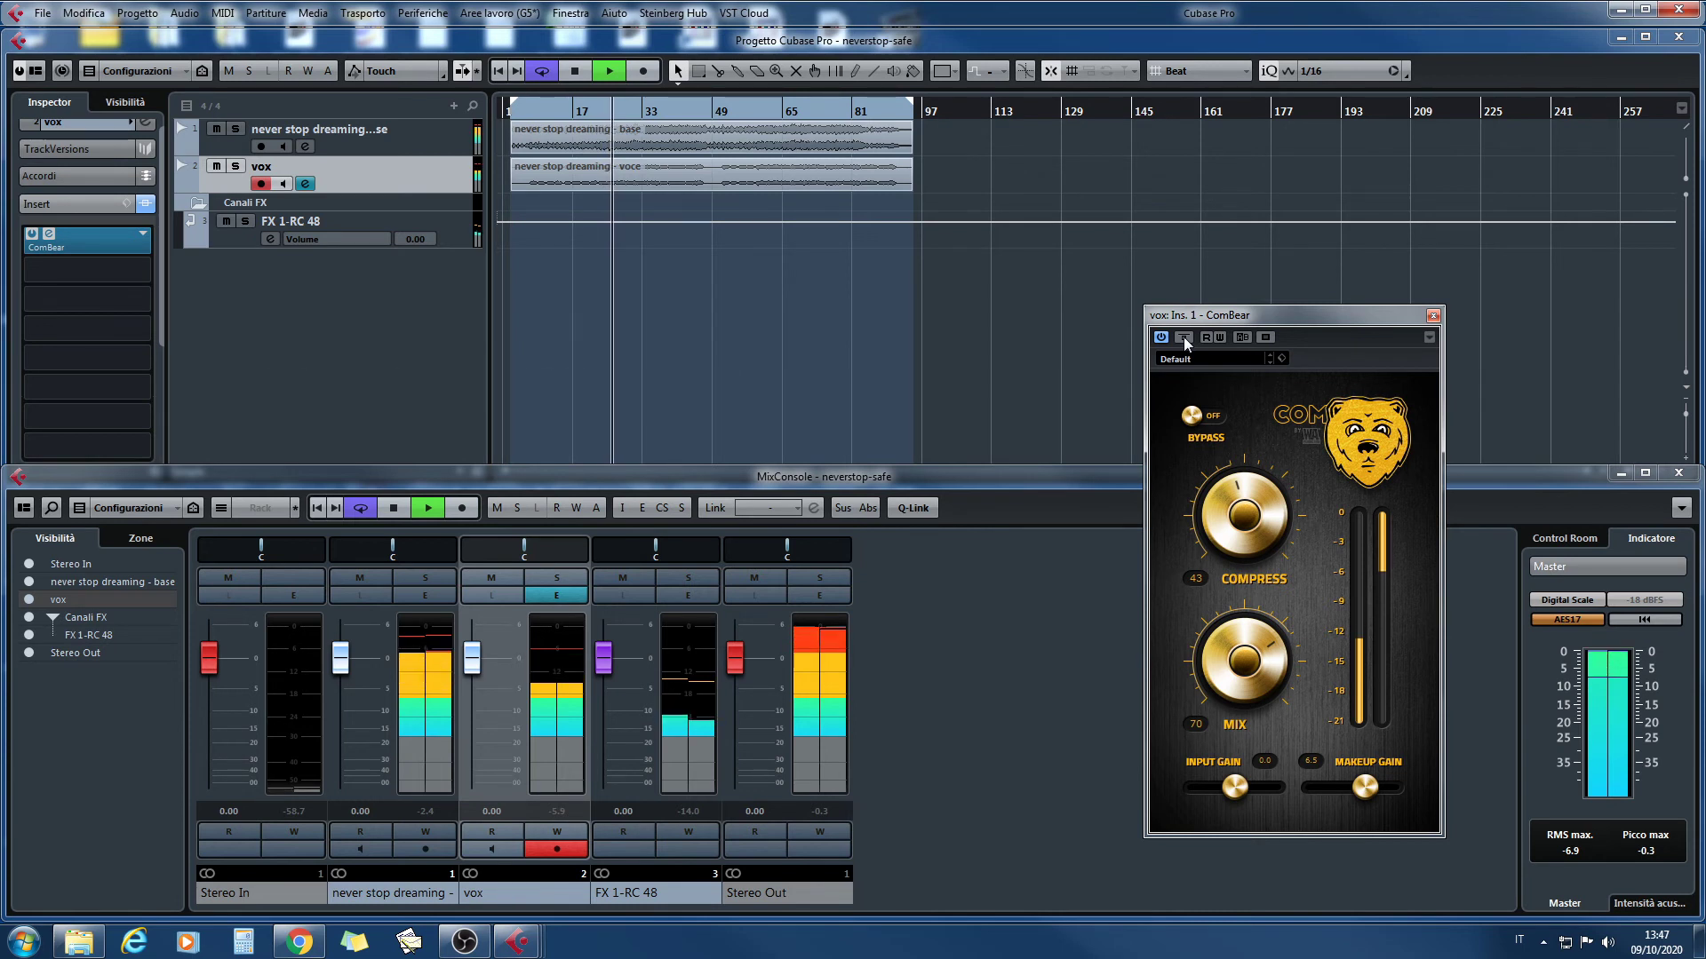
pyautogui.click(1185, 338)
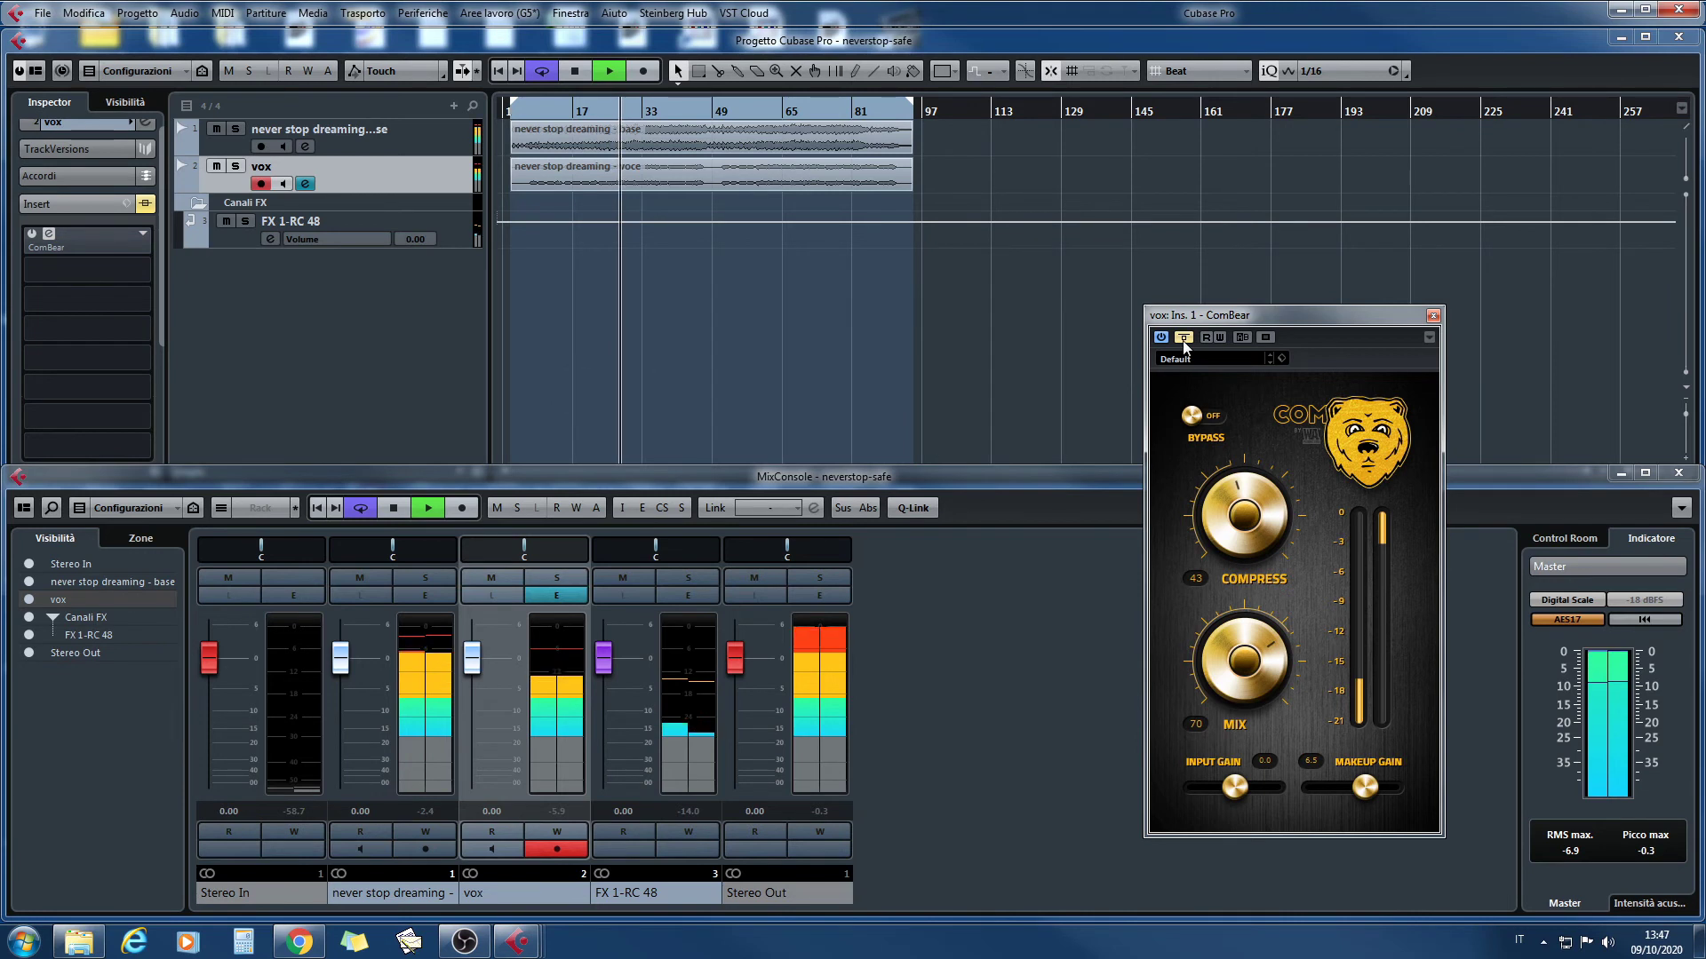
pyautogui.click(1182, 339)
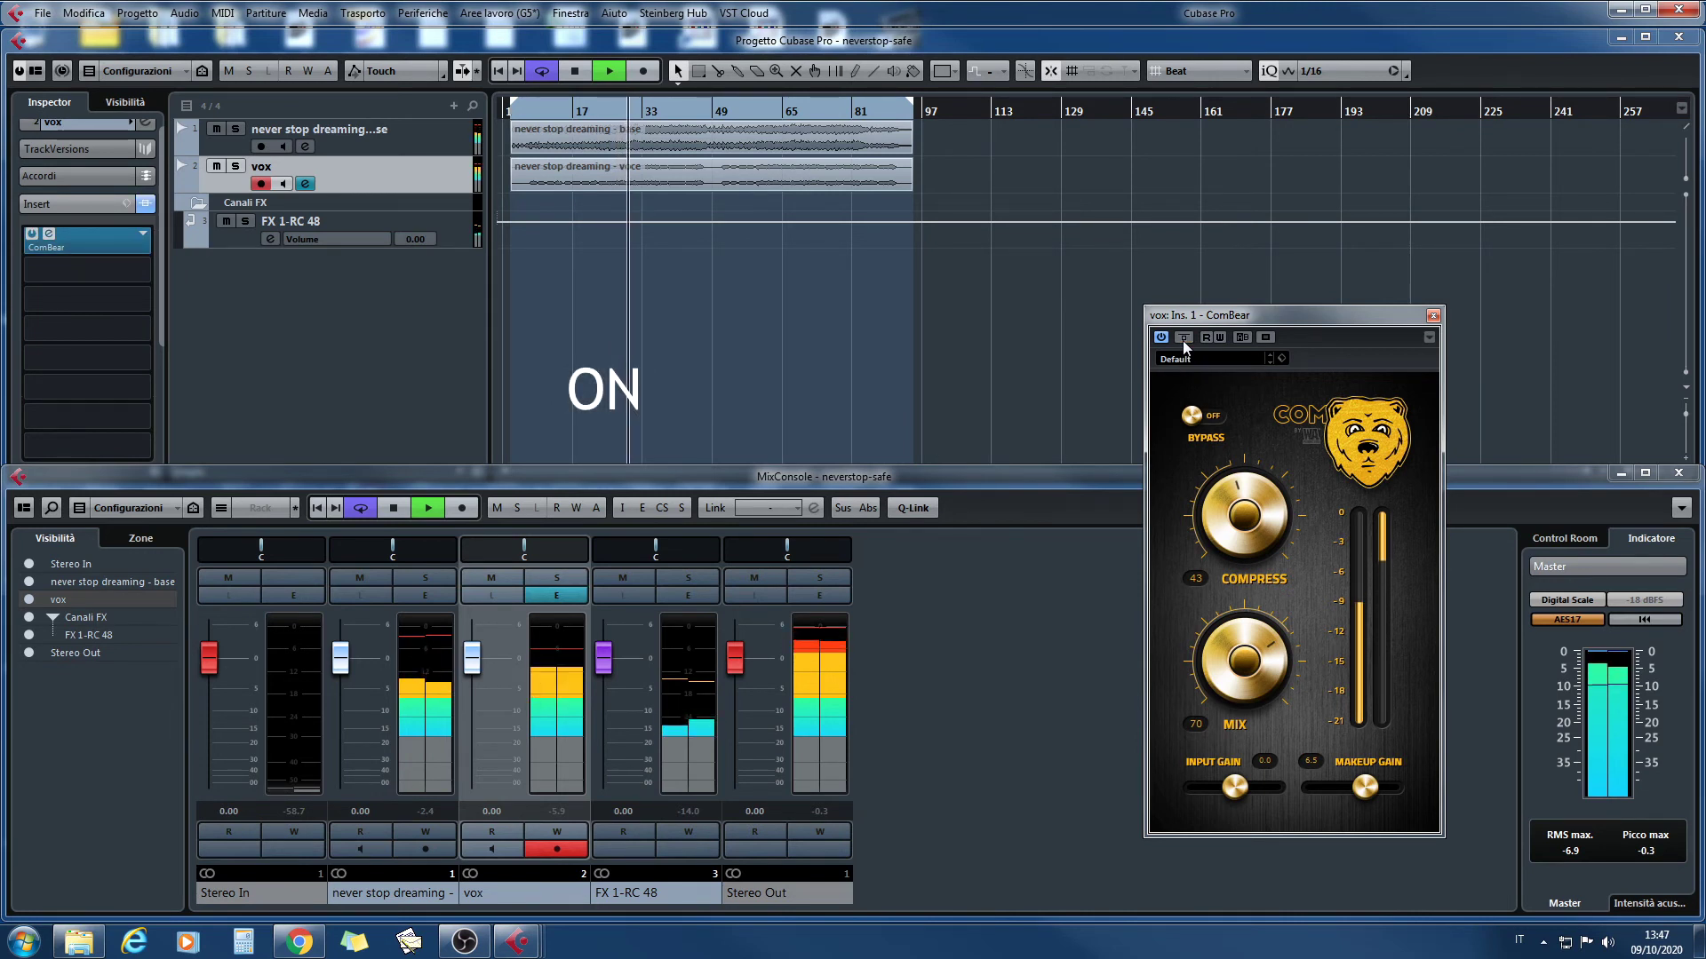
pyautogui.click(1181, 339)
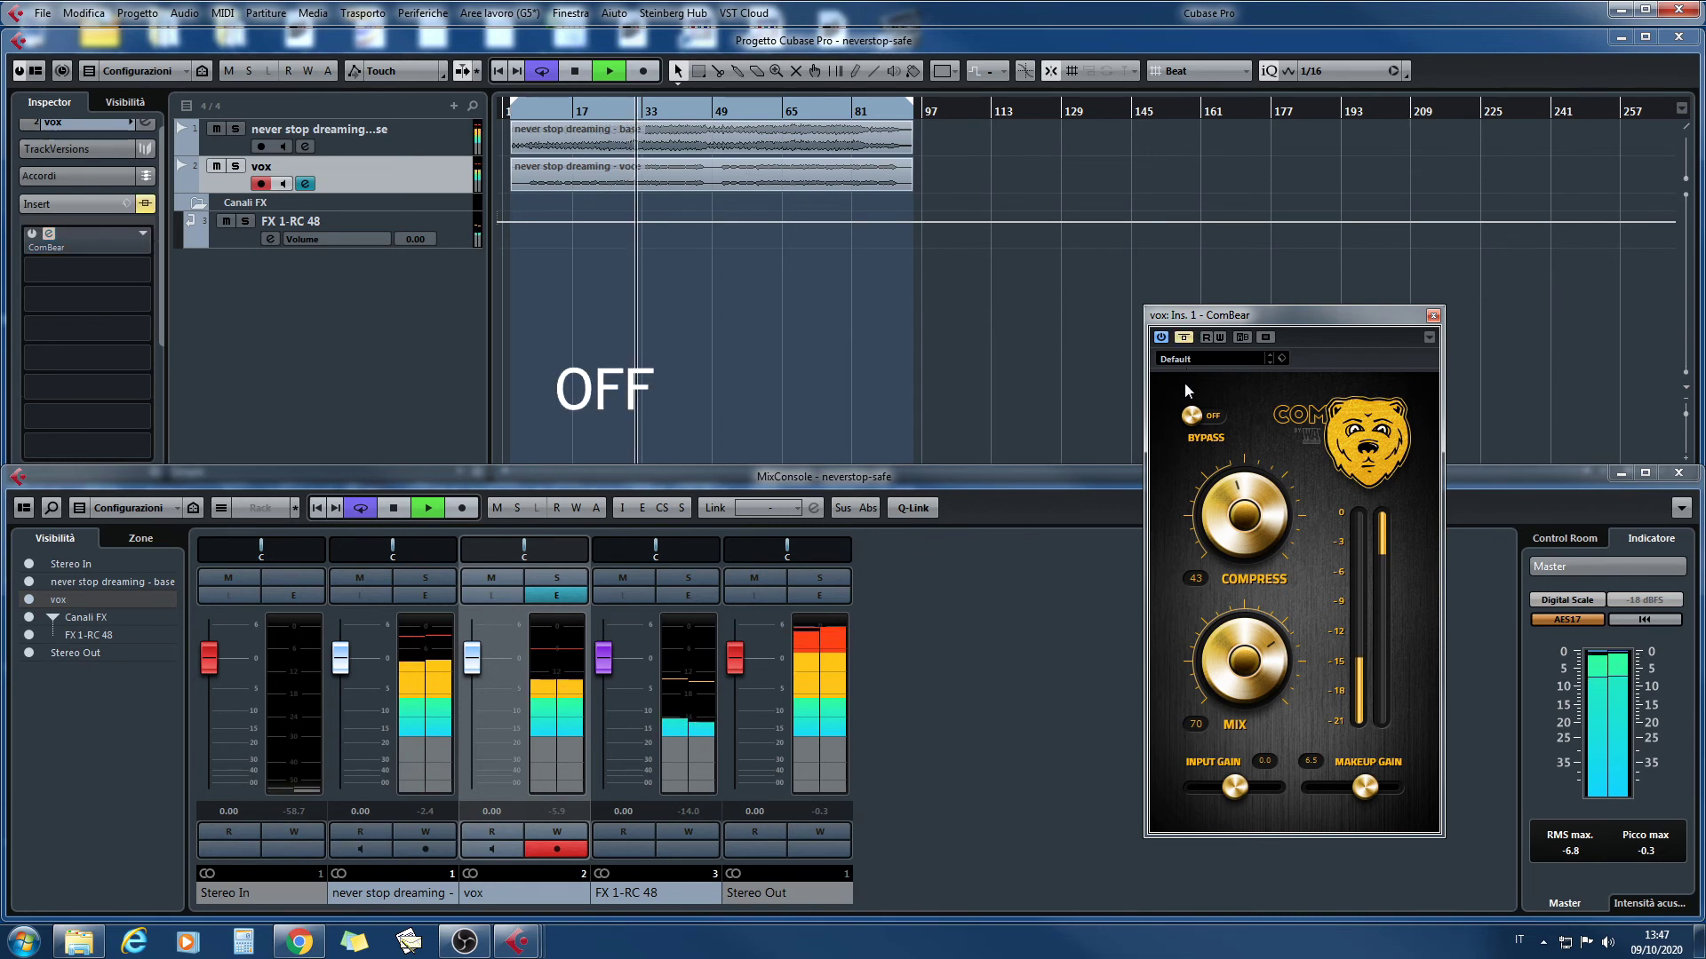
pyautogui.click(1184, 337)
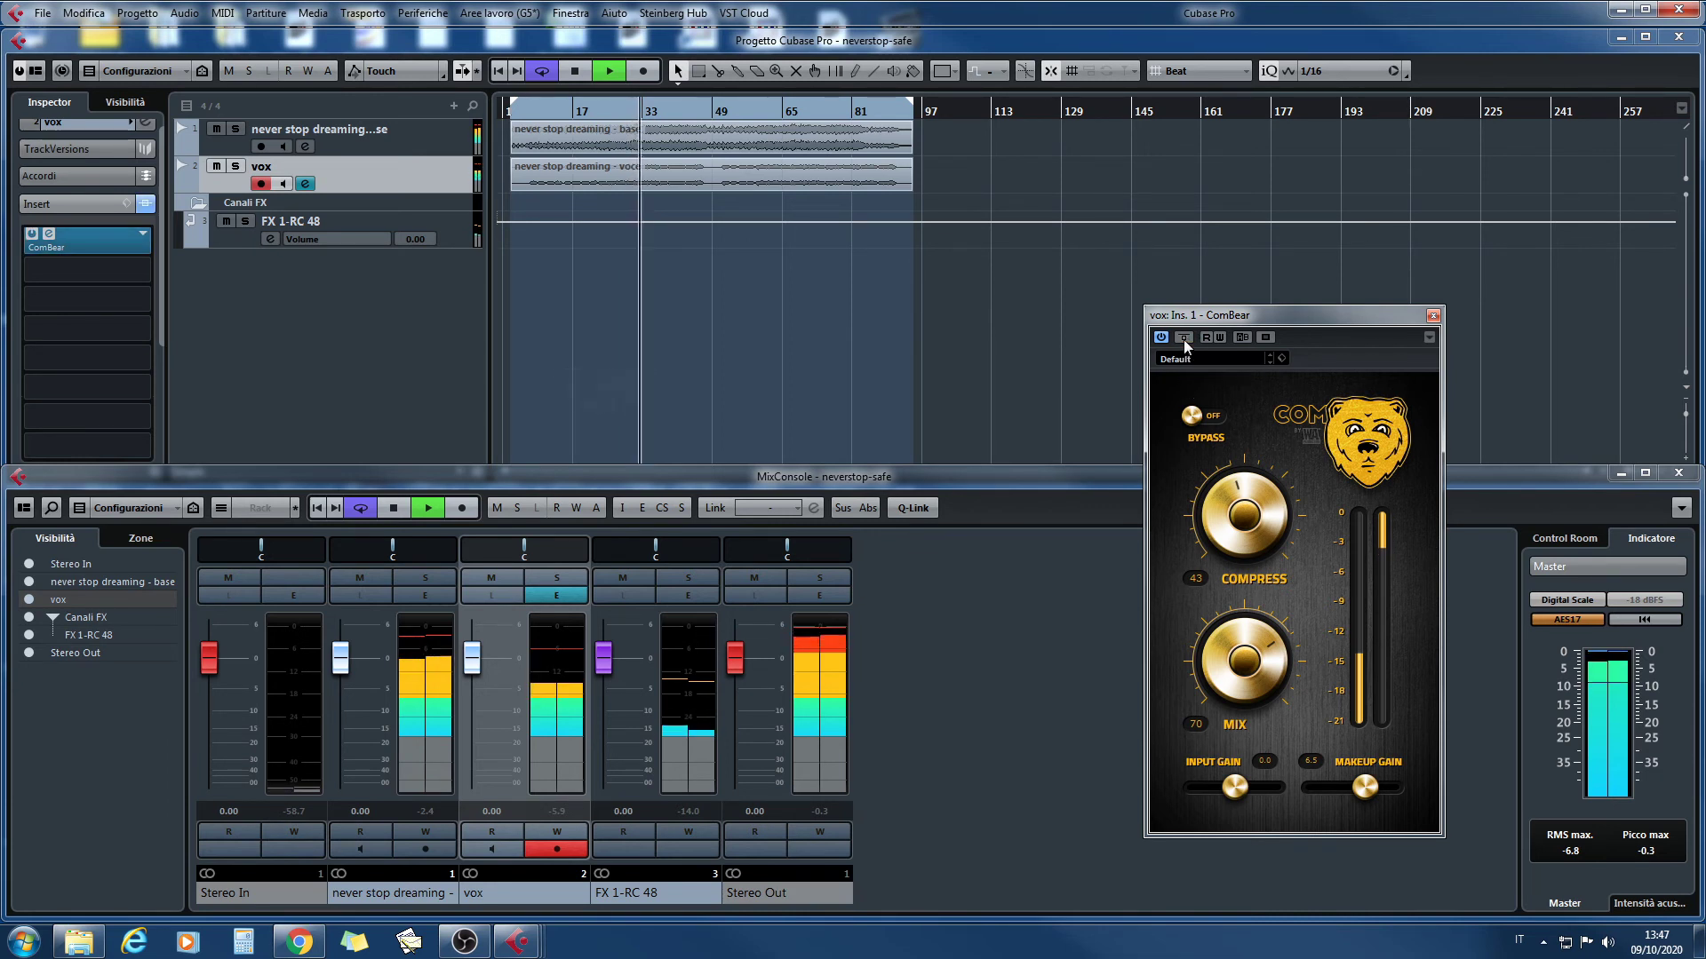